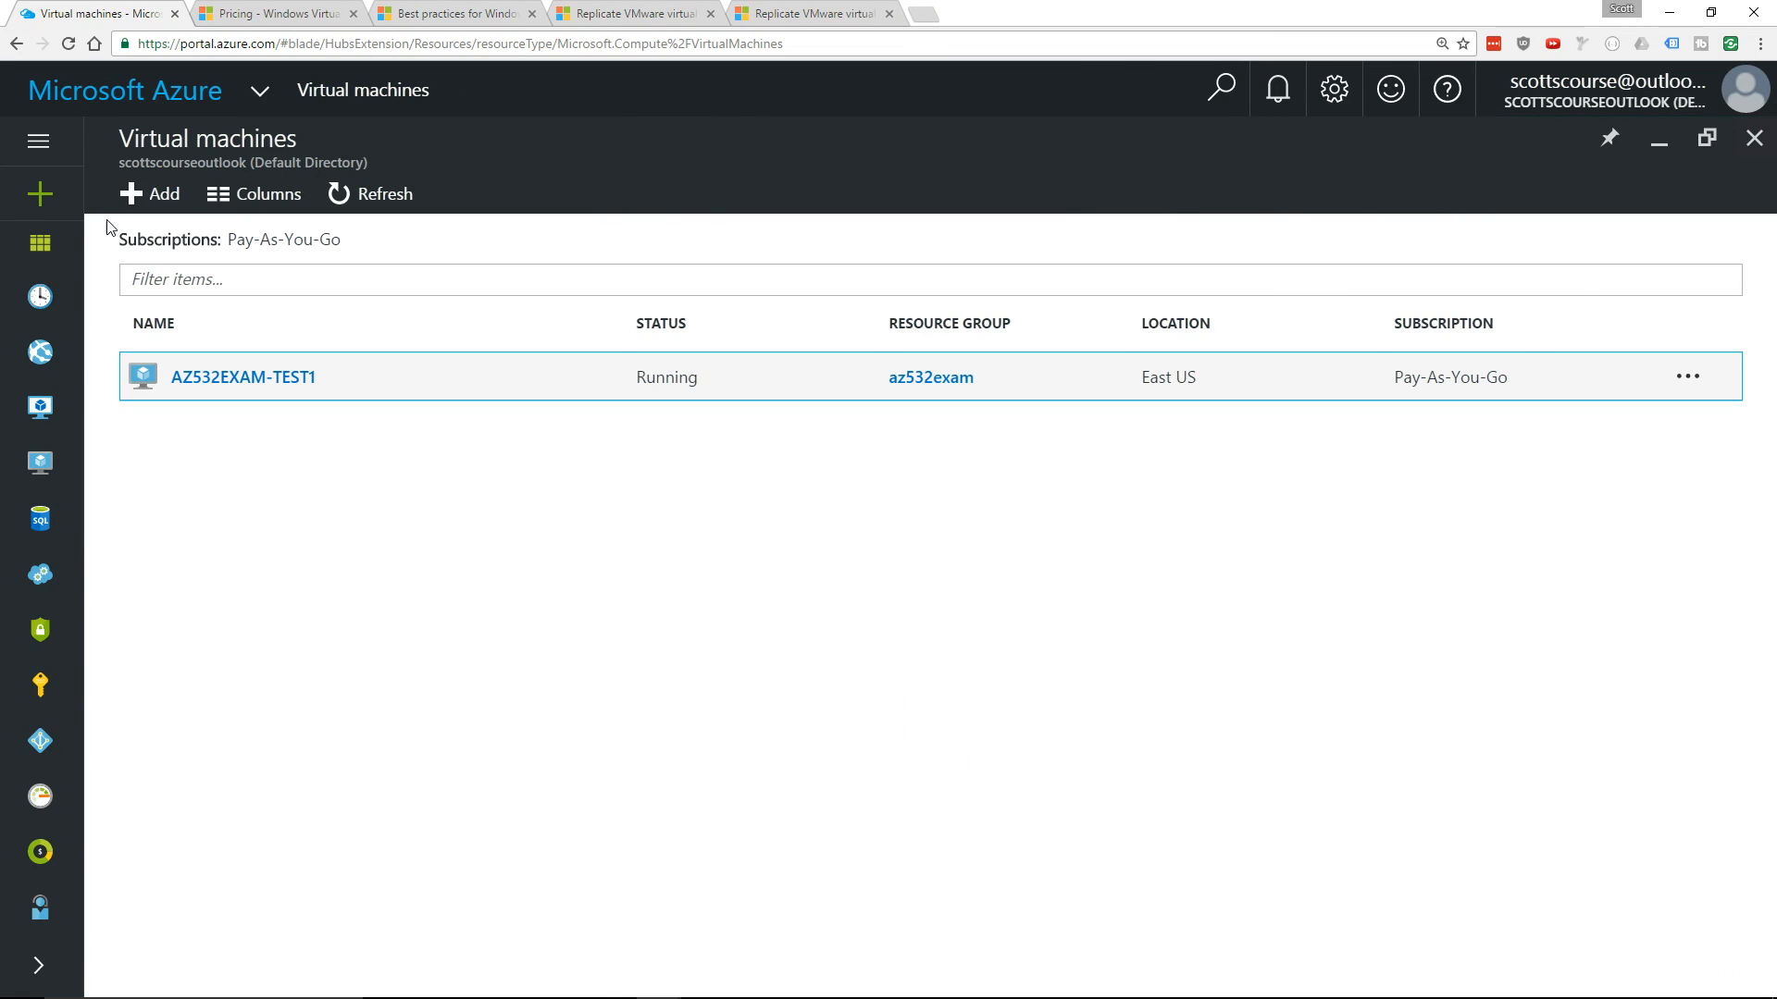
Step: Start creating a new virtual machine from the Ubuntu Server 16.10 image with the Resource Manager deployment model
{"action": "left_click", "coordinate": [140, 195]}
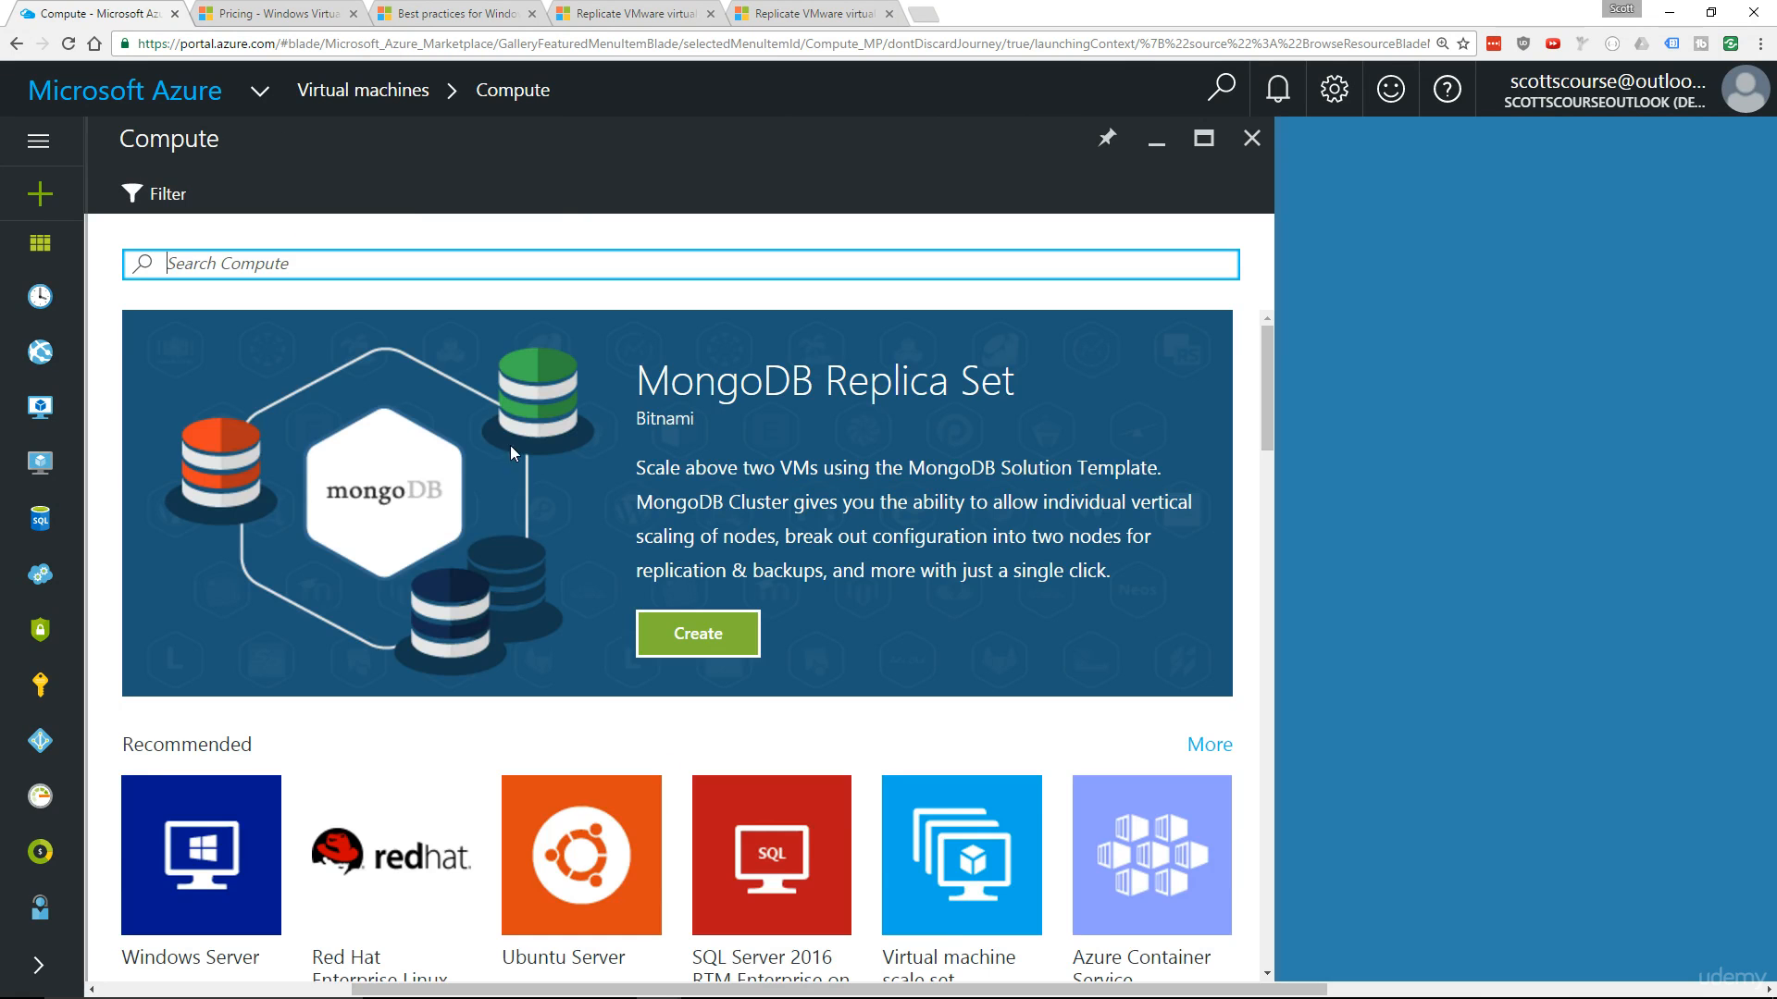
{"action": "left_click", "coordinate": [567, 850]}
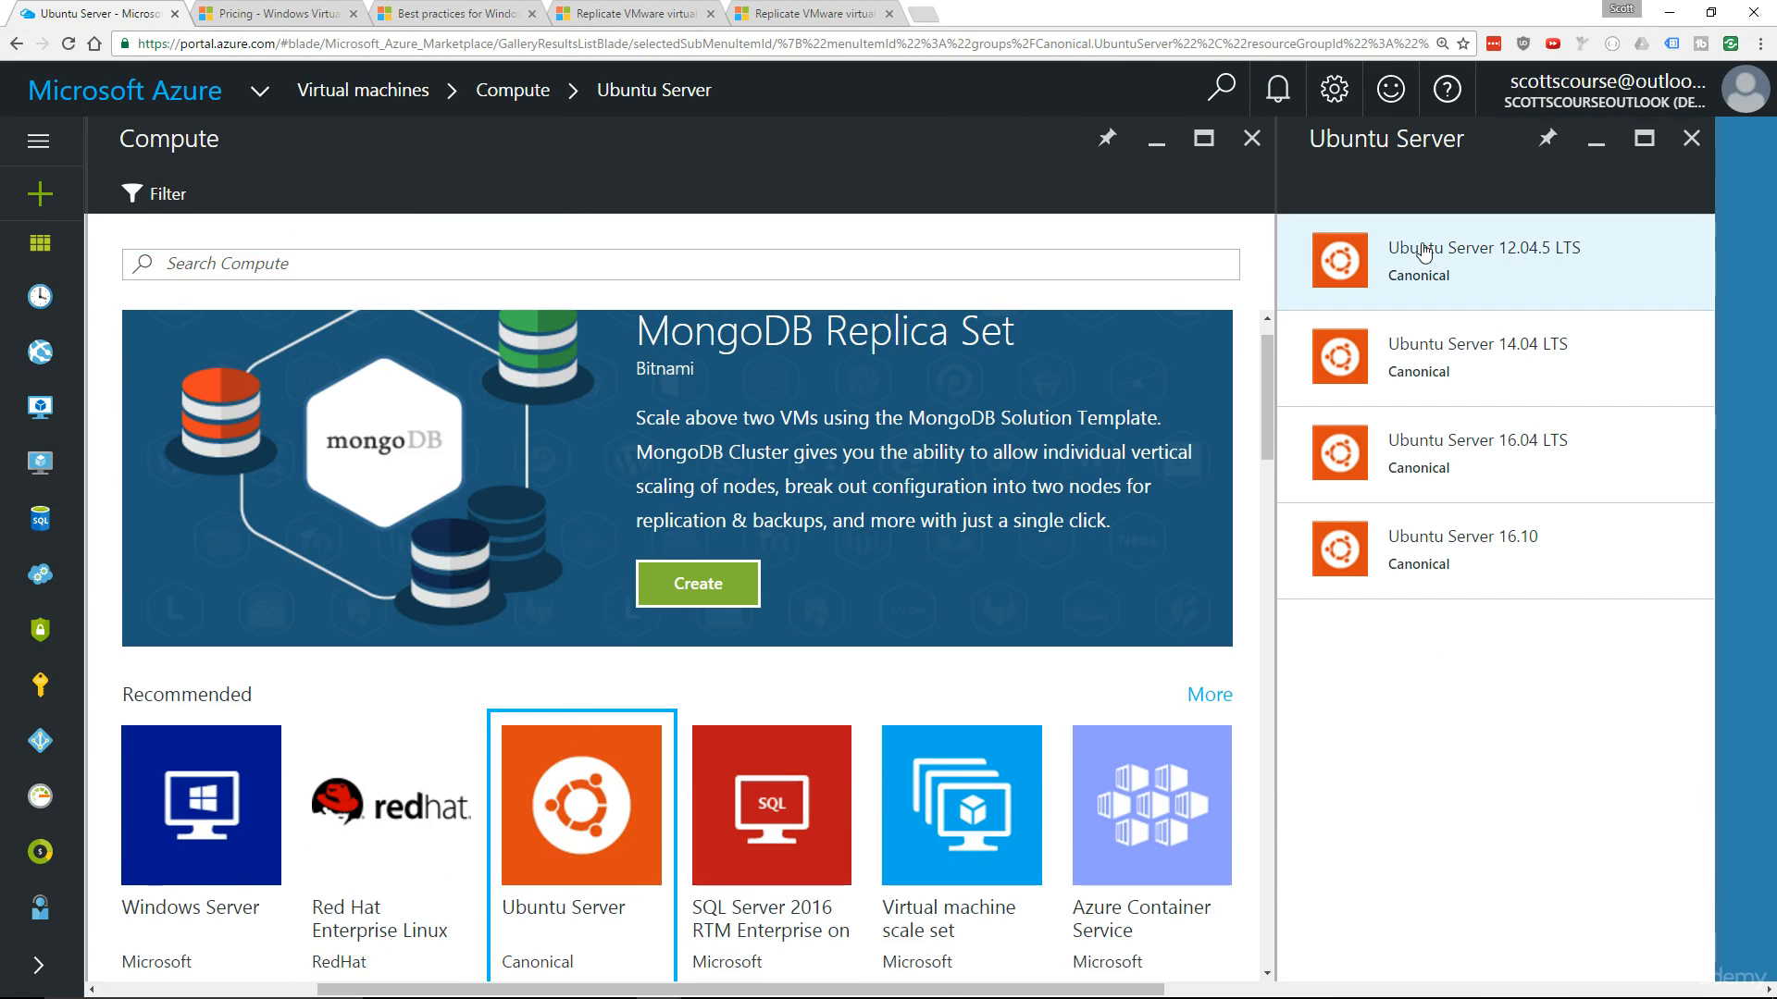
{"action": "scroll", "coordinate": [542, 826], "scroll_direction": "down", "scroll_amount": 1}
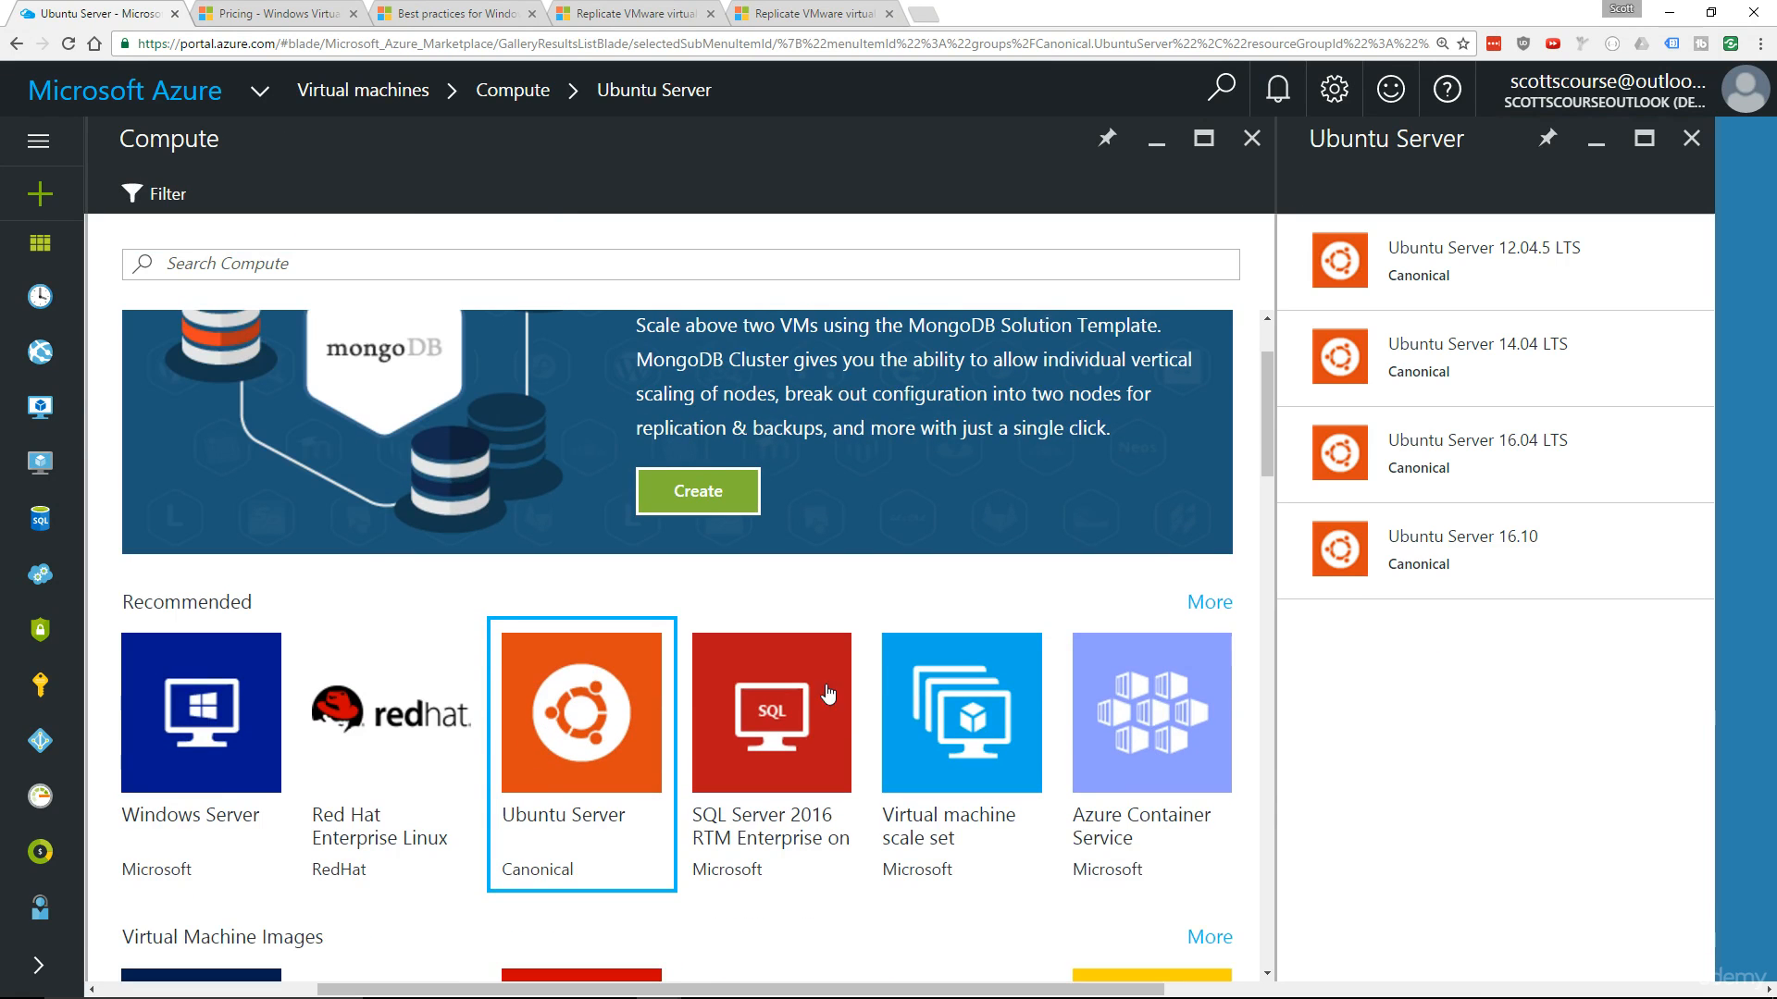
{"action": "left_click", "coordinate": [1429, 546]}
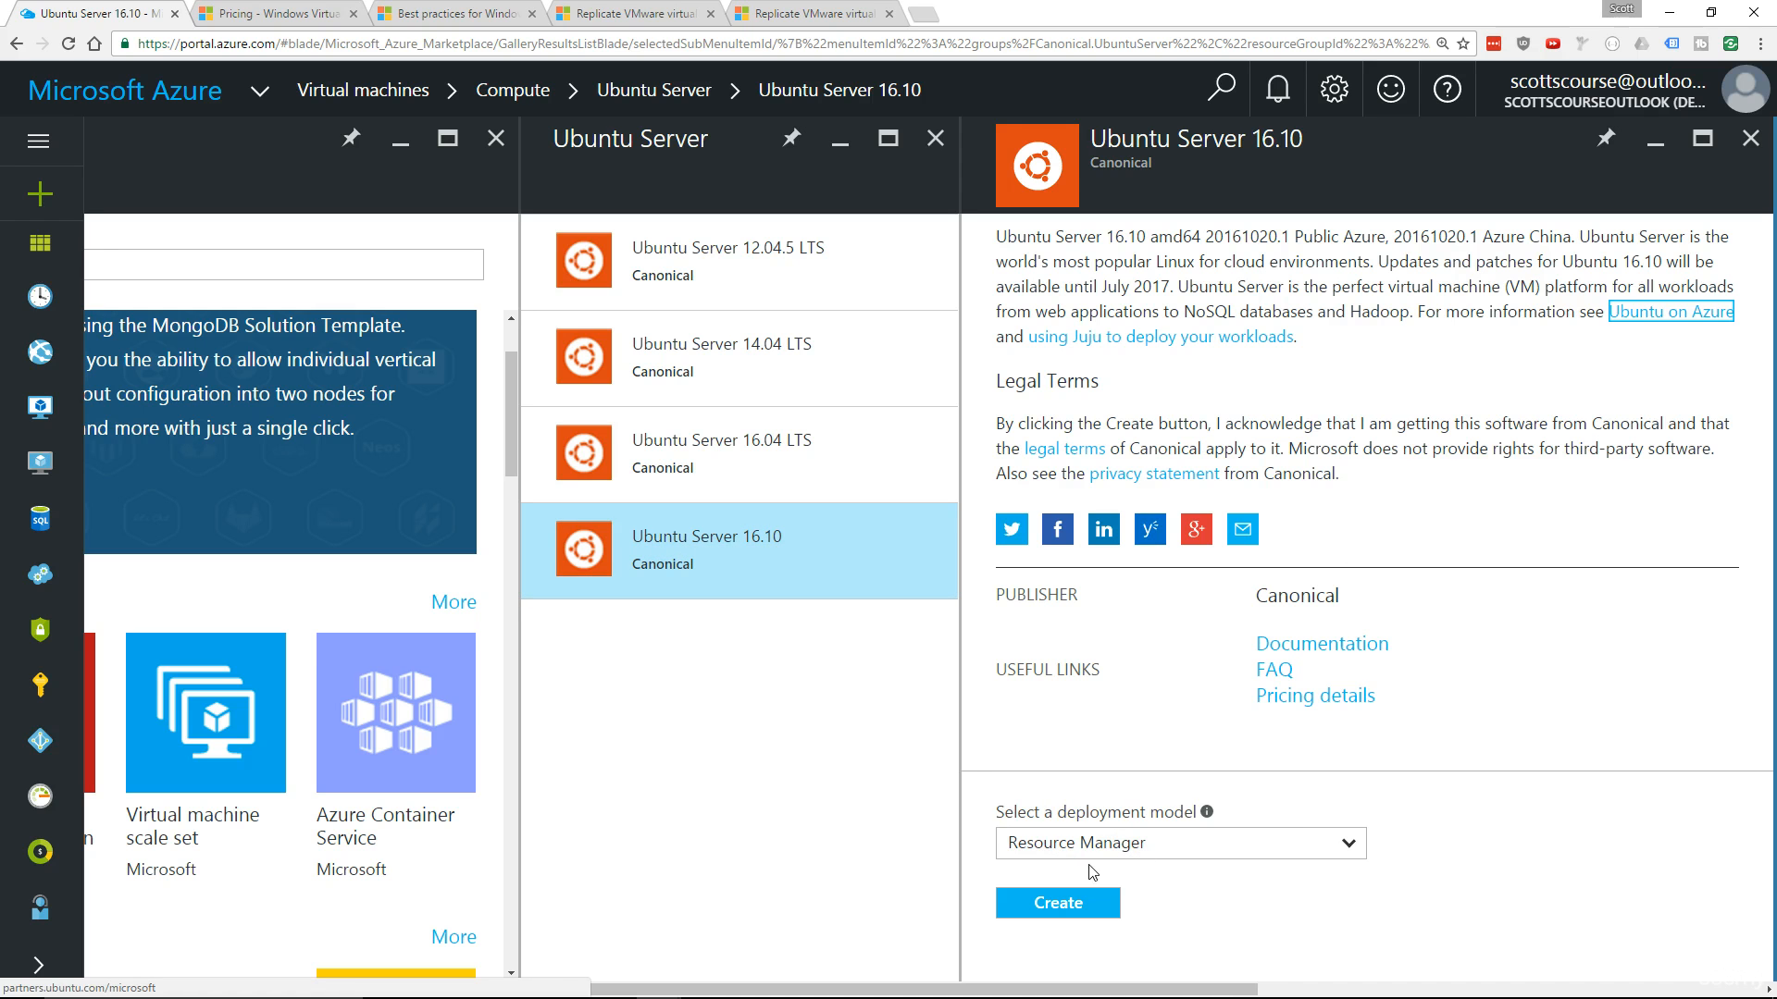
{"action": "left_click", "coordinate": [1050, 910]}
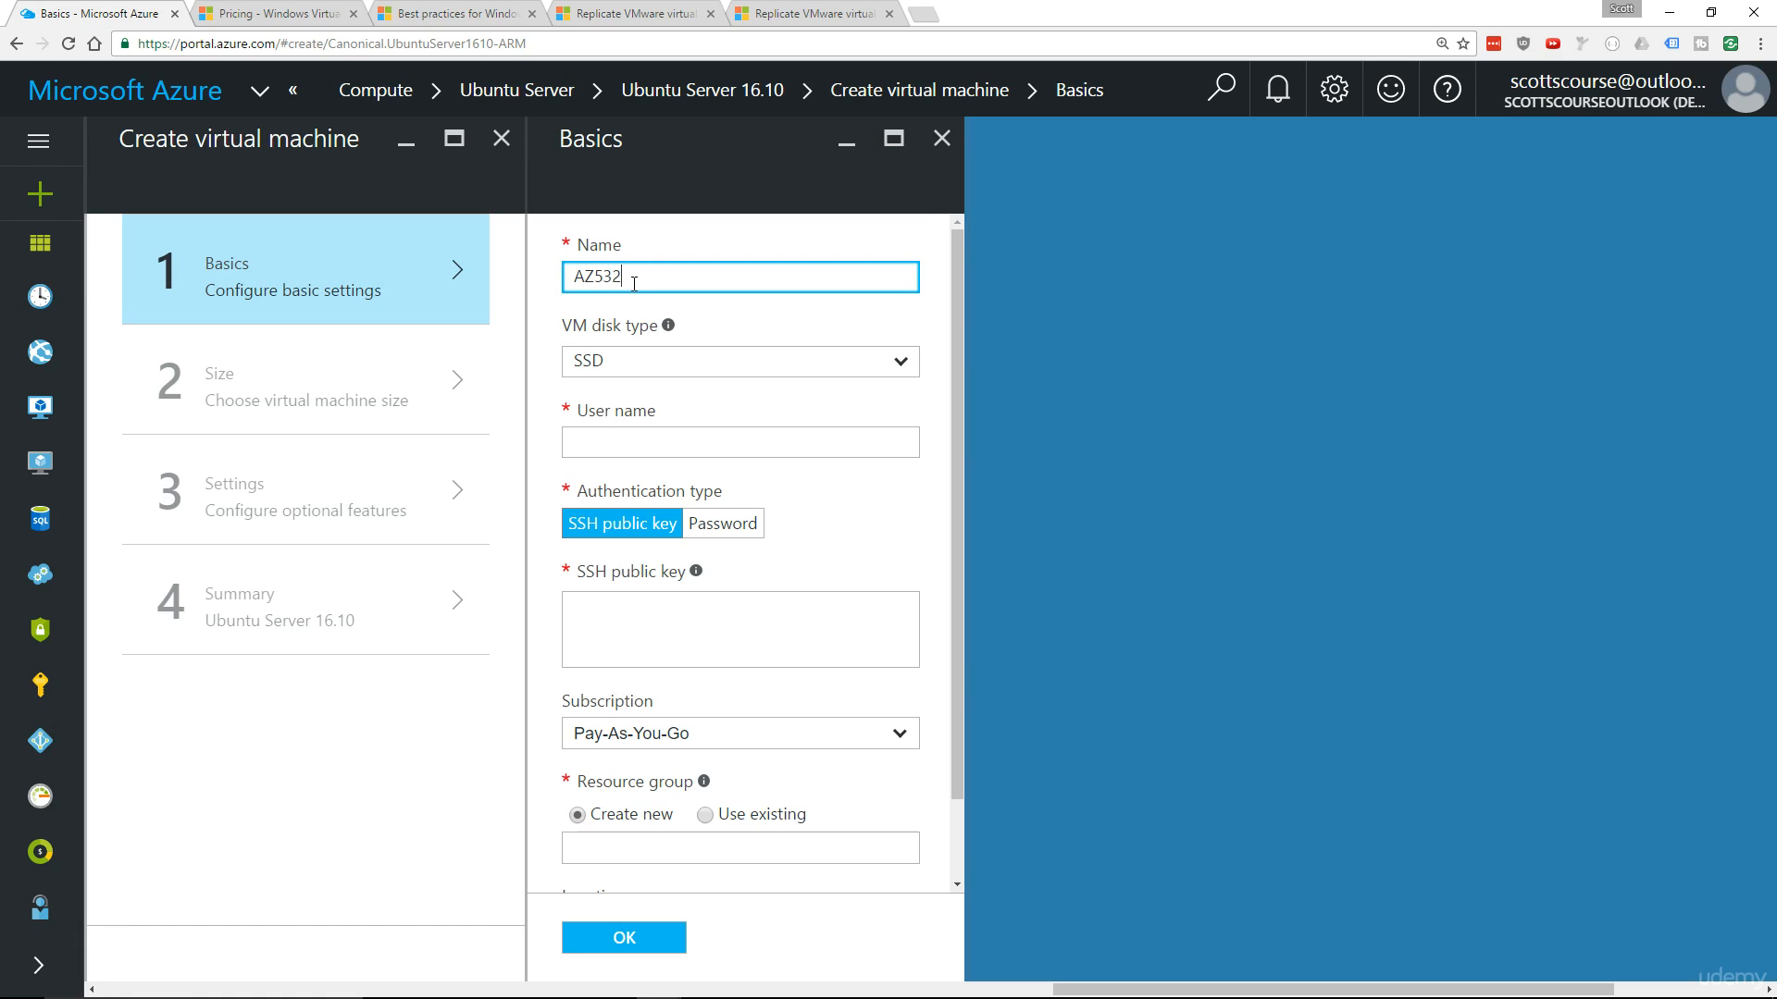
Step: Name the virtual machine AZ532LINUX-TEST1 and set its VM disk type to HDD
{"action": "type", "text": "AZ532LN"}
{"action": "type", "text": "NUX-TEST1"}
{"action": "left_click", "coordinate": [645, 368]}
{"action": "left_click", "coordinate": [624, 409]}
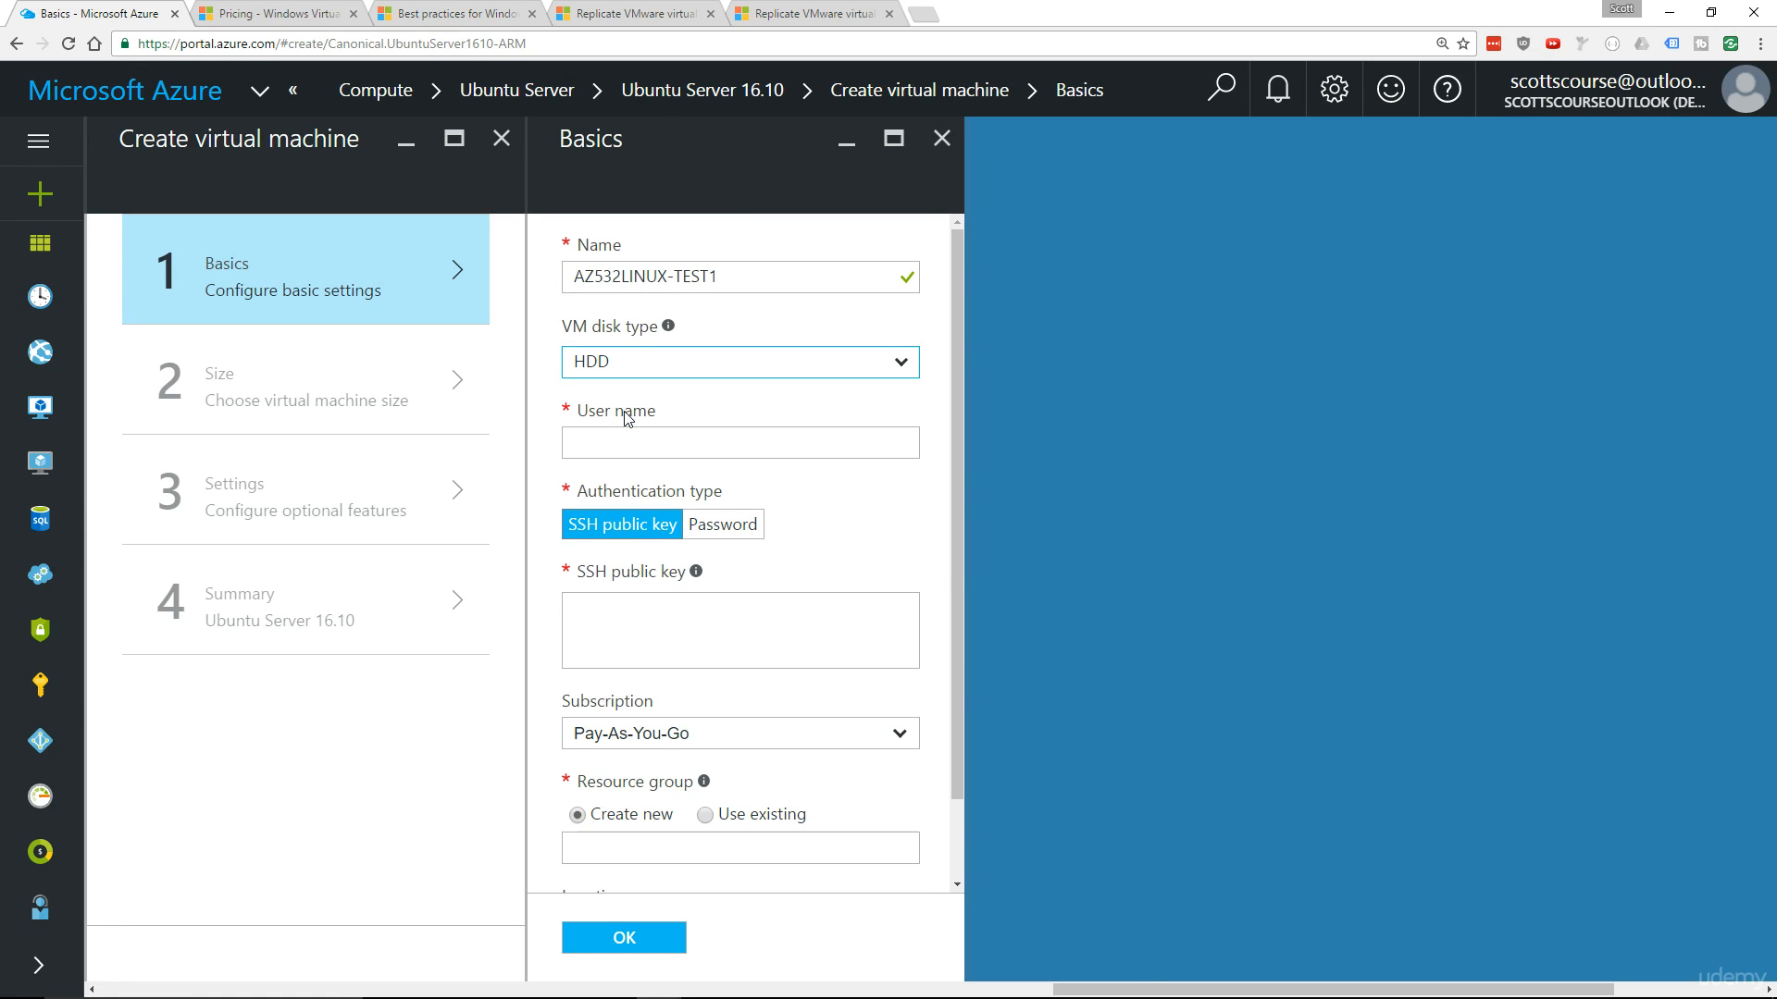
Step: Set the user name to az532testuser with password authentication, and enter and confirm the account password
{"action": "left_click", "coordinate": [633, 444]}
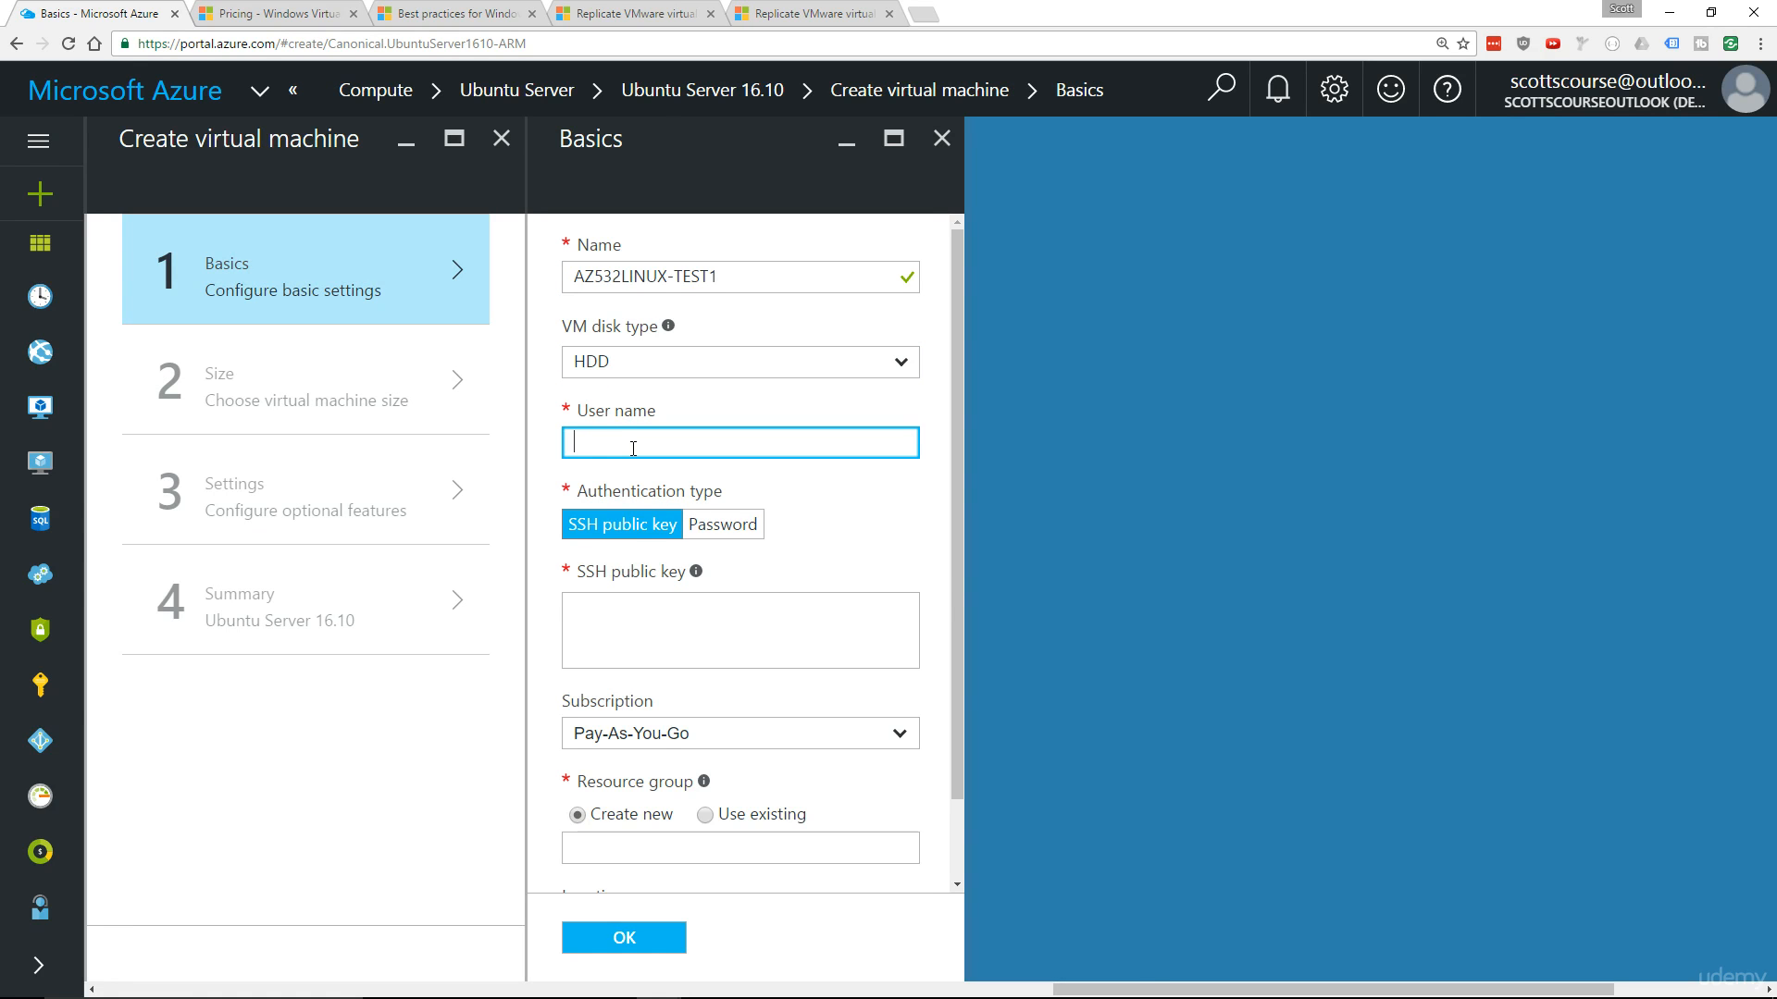
{"action": "type", "text": "az532testuser"}
{"action": "scroll", "coordinate": [546, 517], "scroll_direction": "down", "scroll_amount": 2}
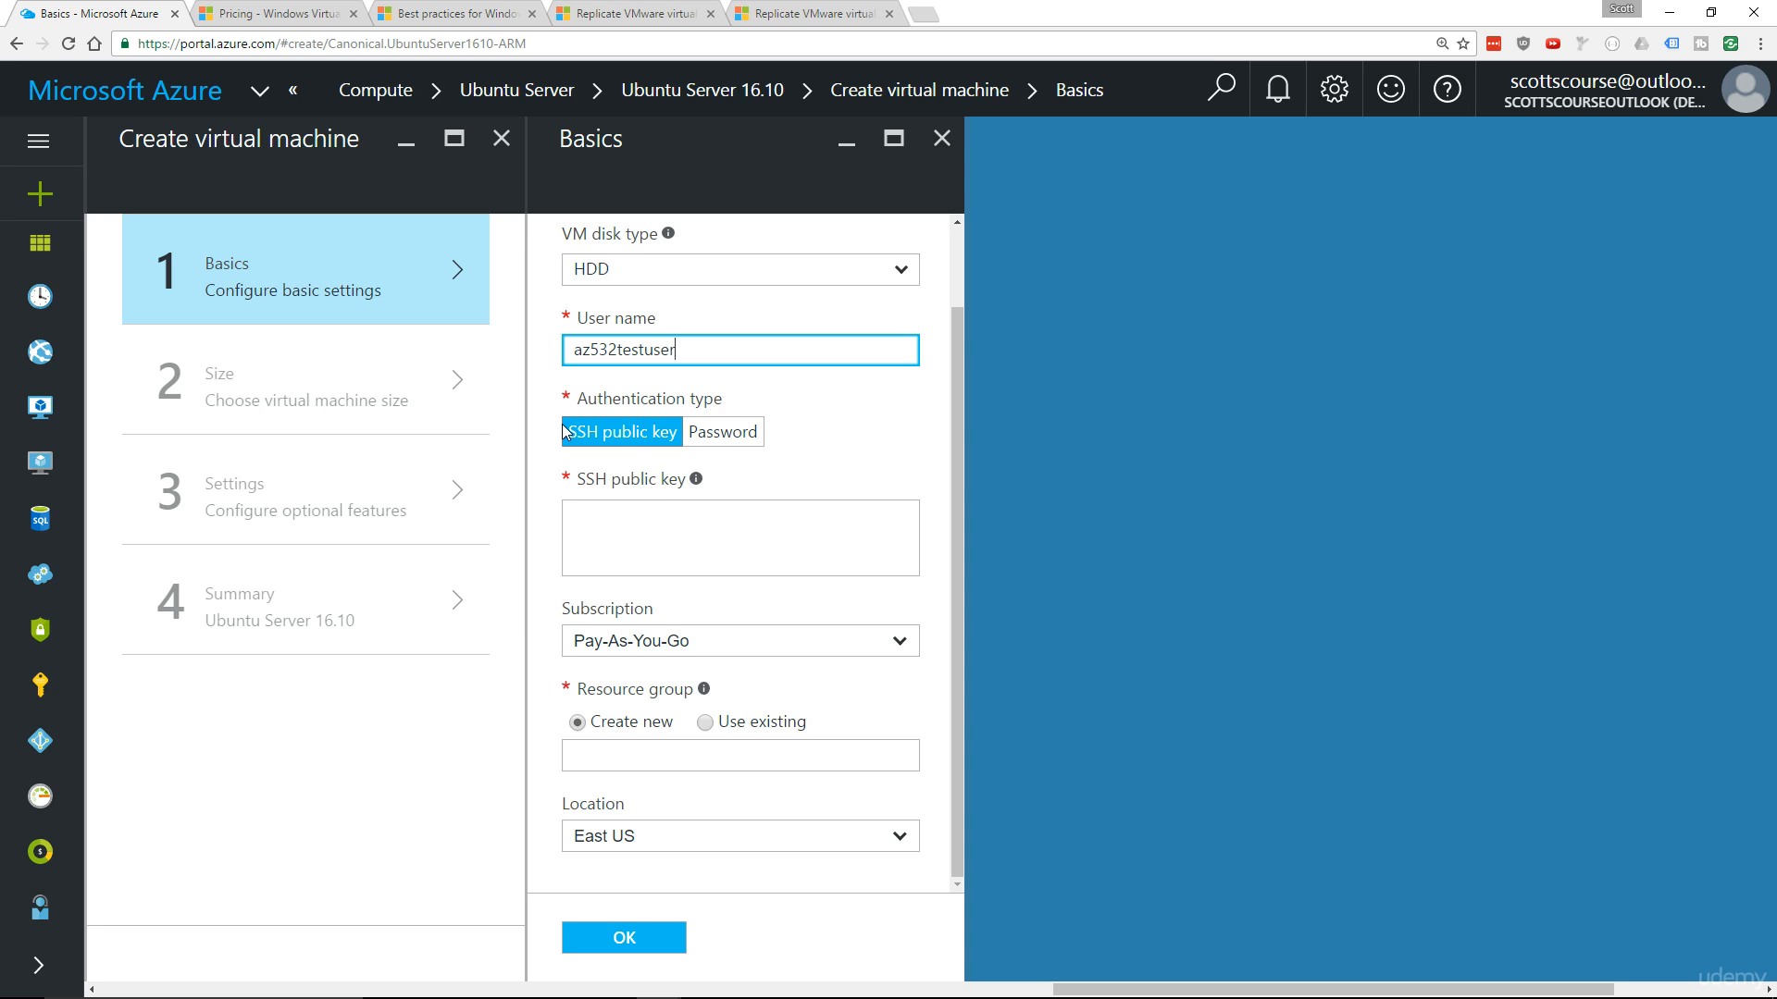
{"action": "left_click", "coordinate": [724, 437]}
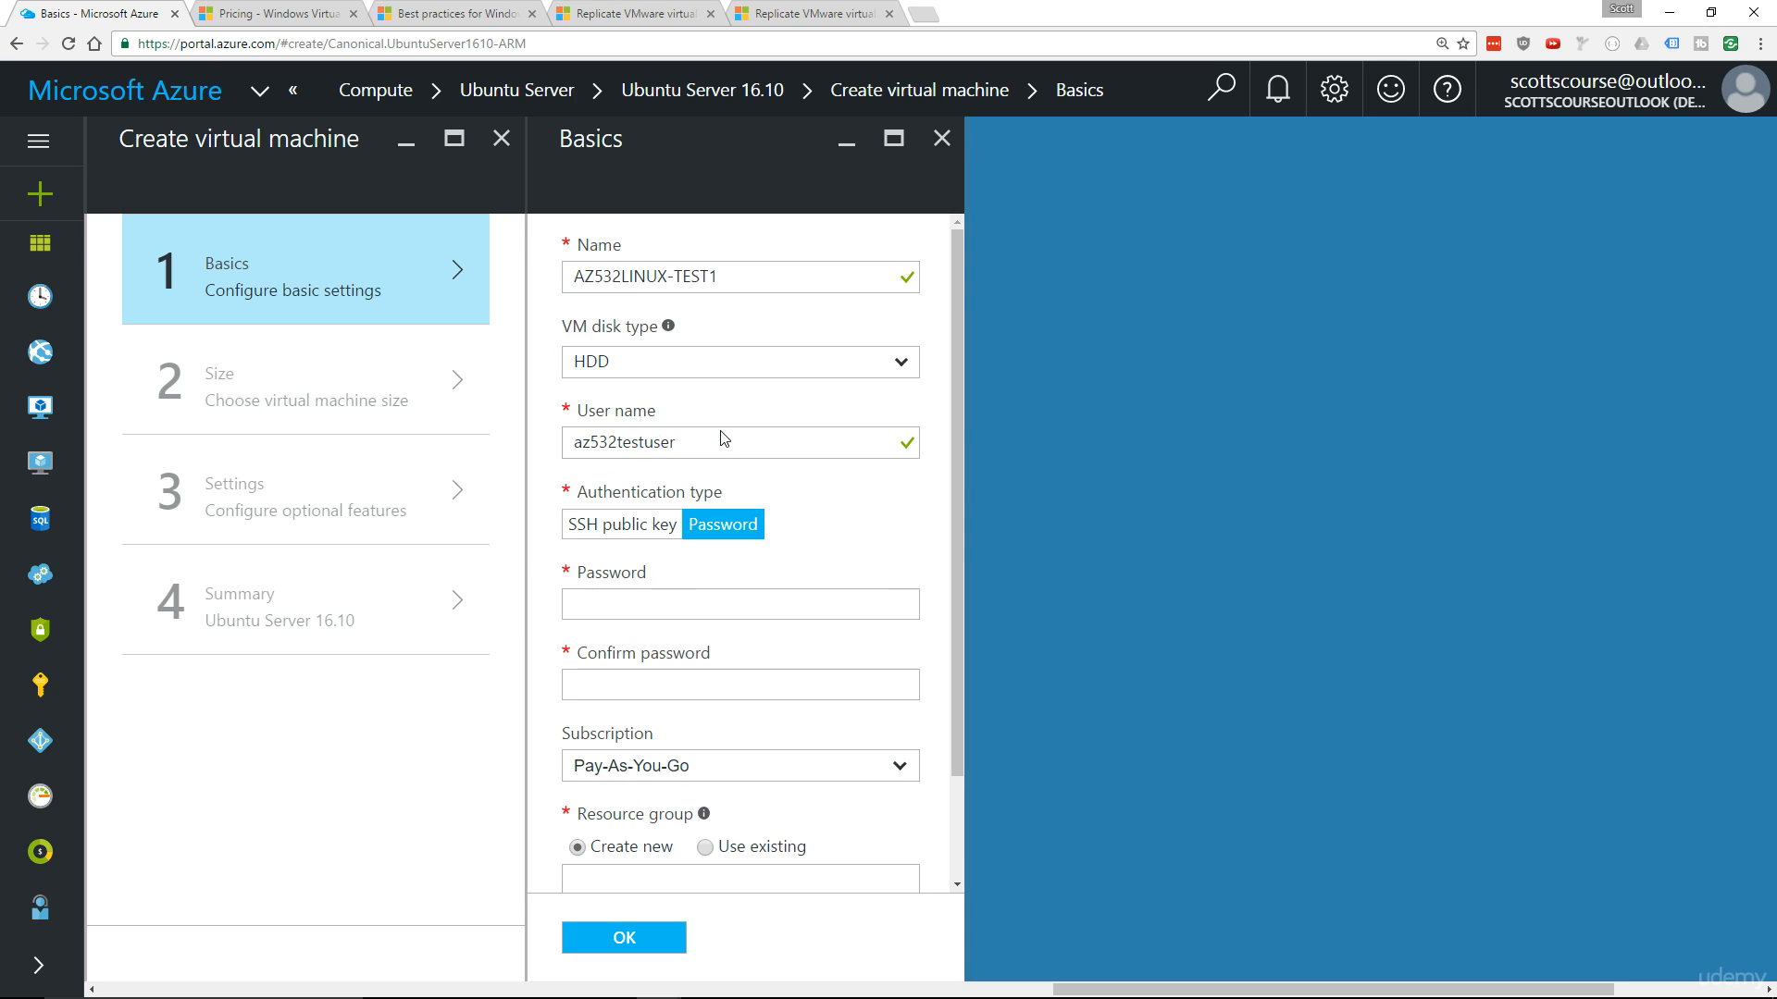
{"action": "left_click", "coordinate": [639, 598]}
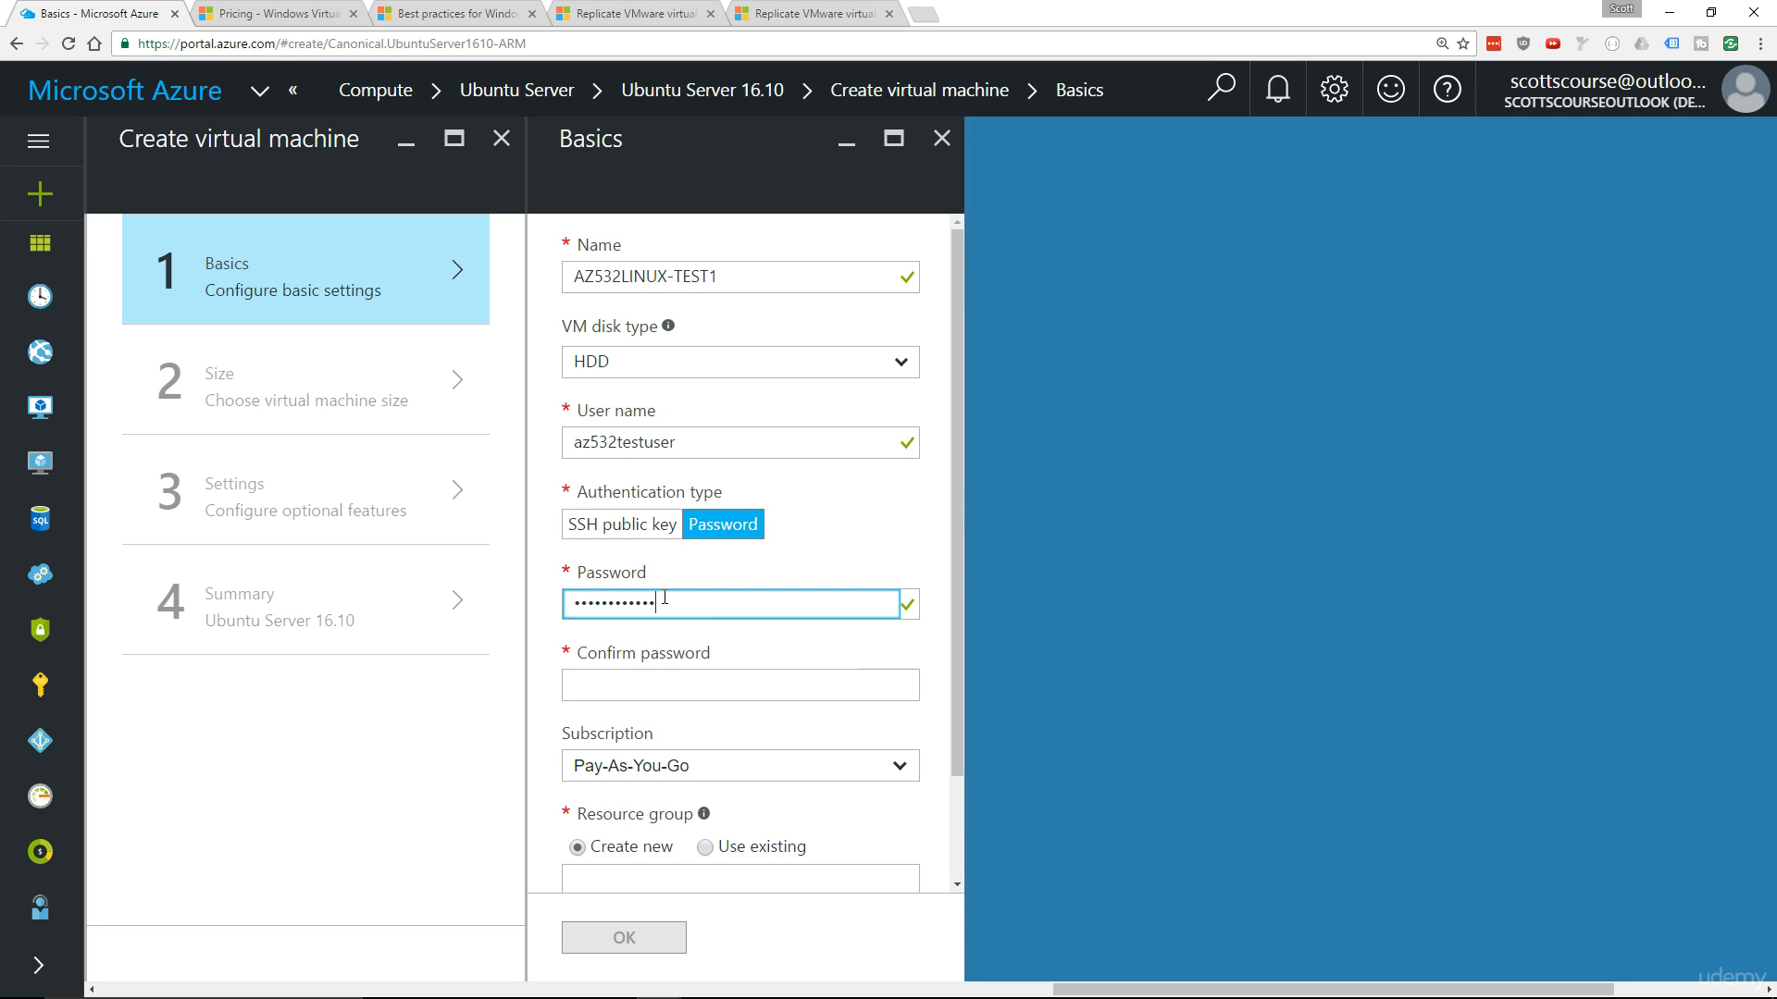
{"action": "left_click", "coordinate": [664, 682]}
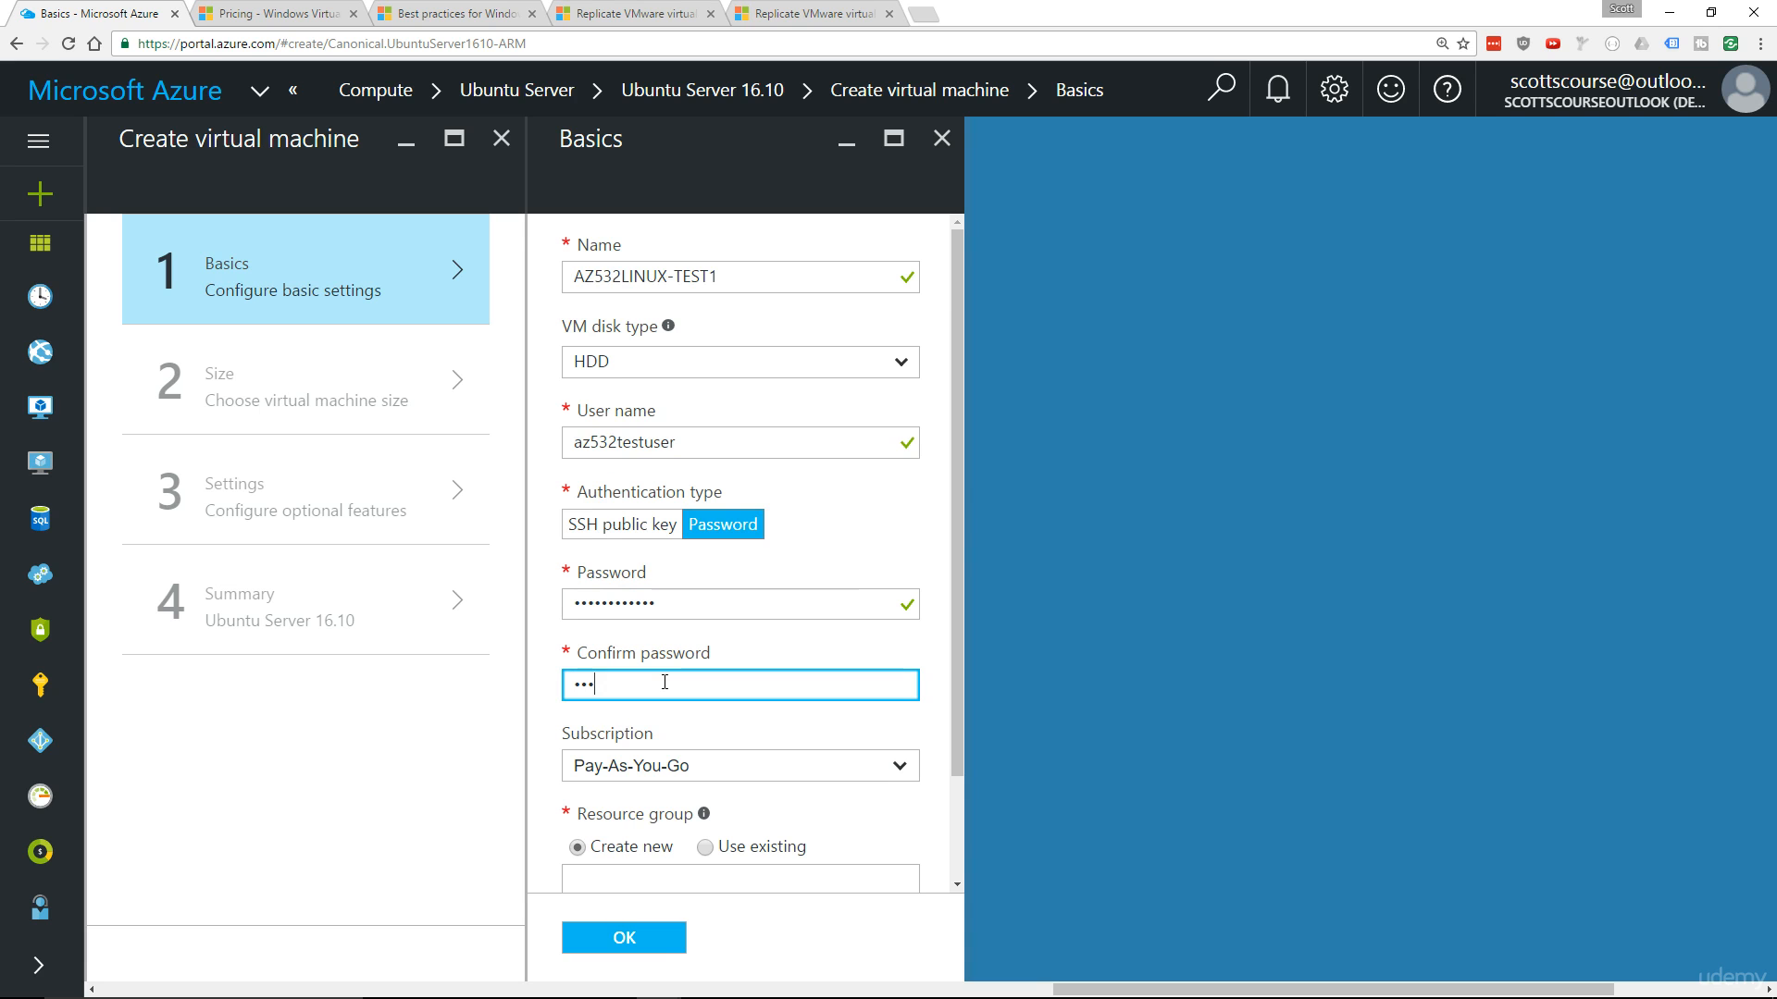
{"action": "type", "text": "•••••"}
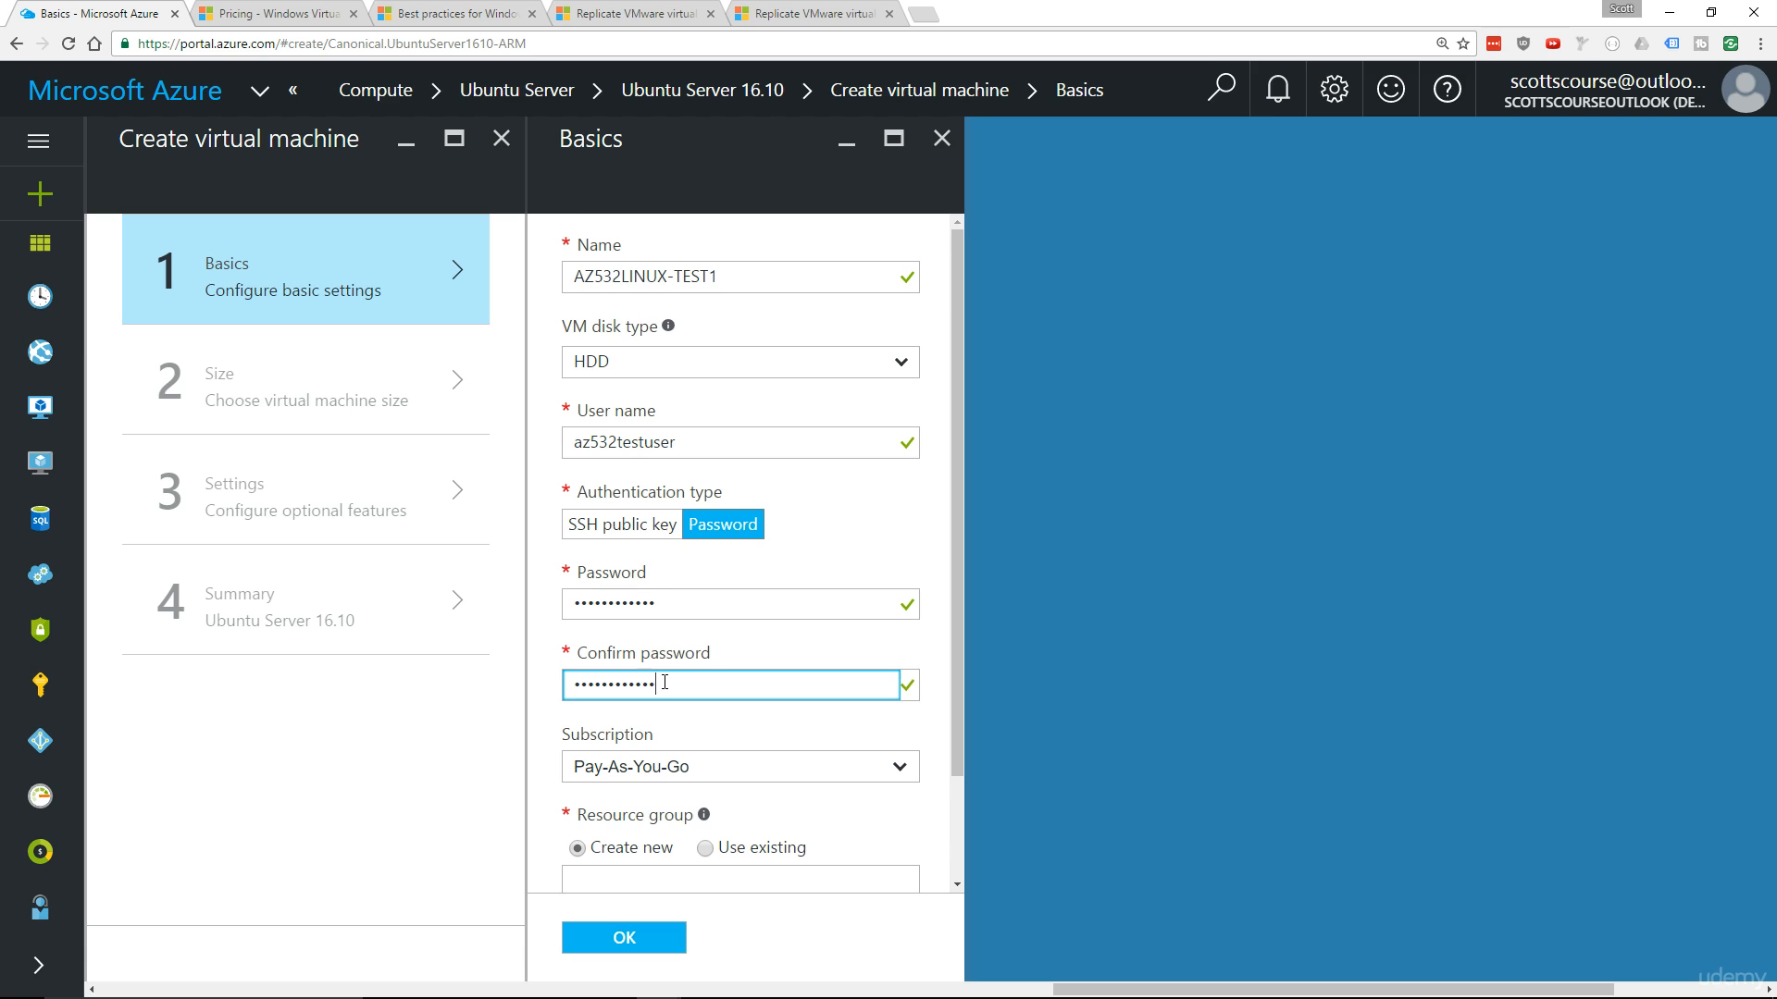
Step: Assign the virtual machine to the existing resource group az532exam and accept the basic settings
{"action": "scroll", "coordinate": [665, 682], "scroll_direction": "down", "scroll_amount": 1}
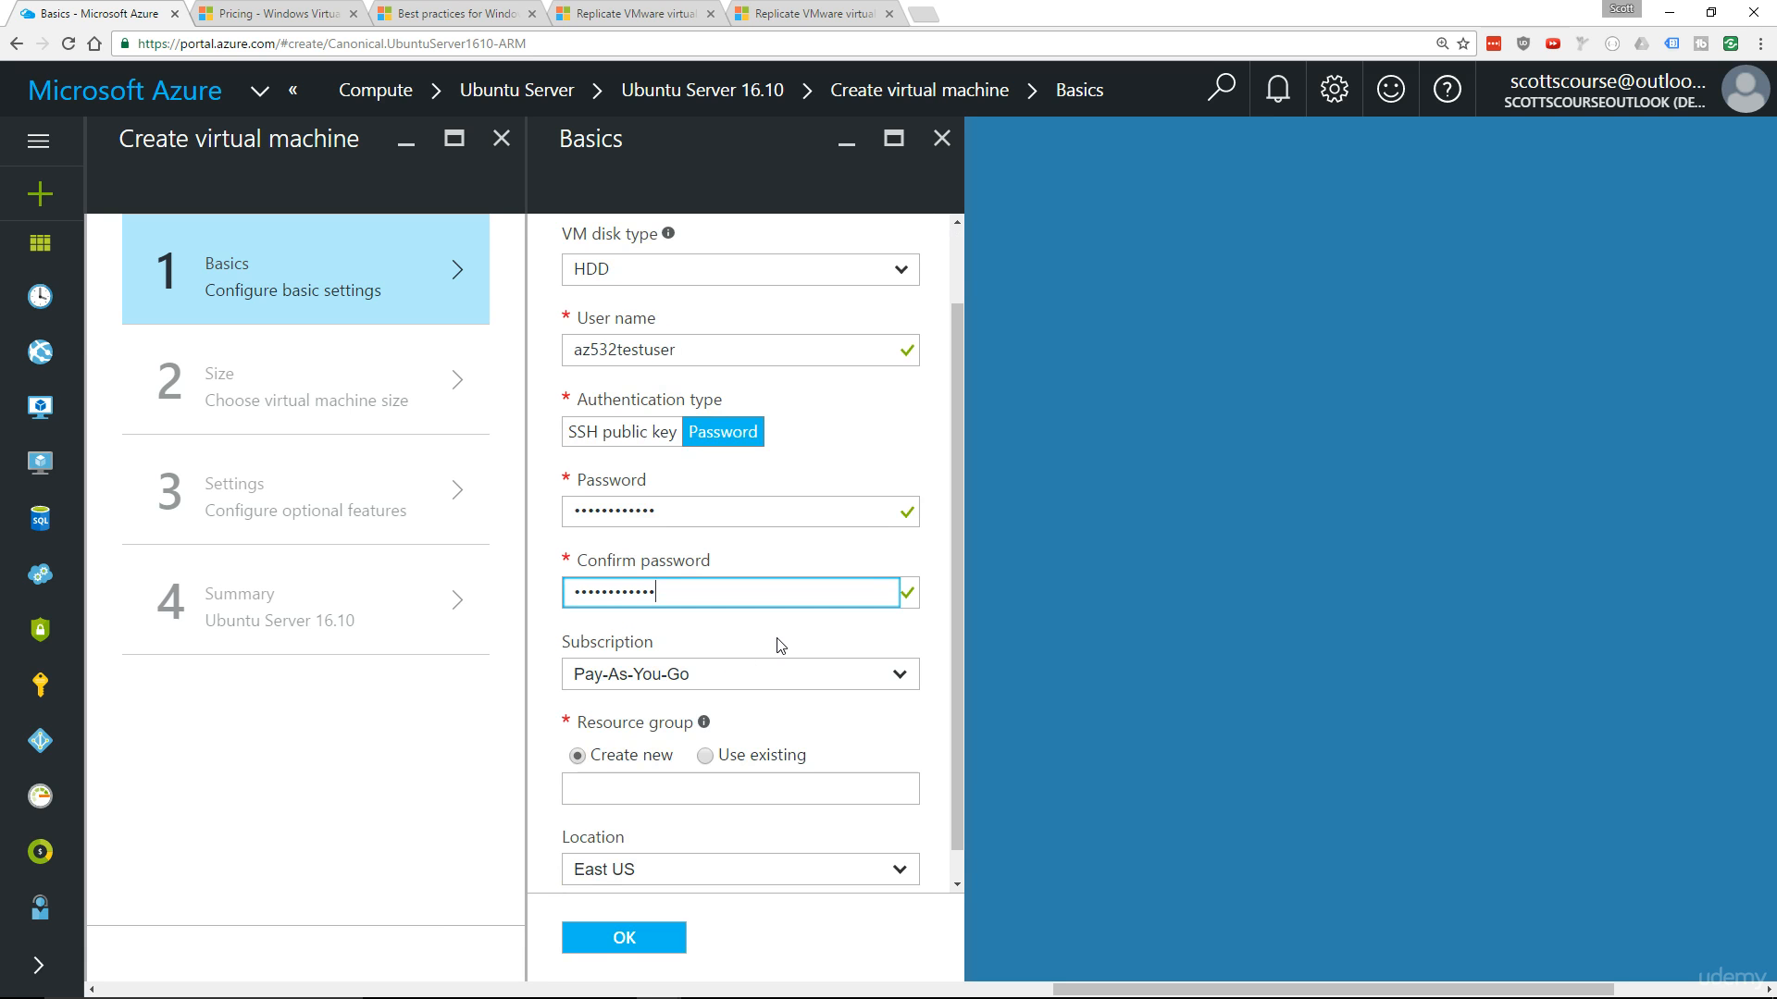
{"action": "scroll", "coordinate": [777, 643], "scroll_direction": "down", "scroll_amount": 1}
{"action": "left_click", "coordinate": [705, 721]}
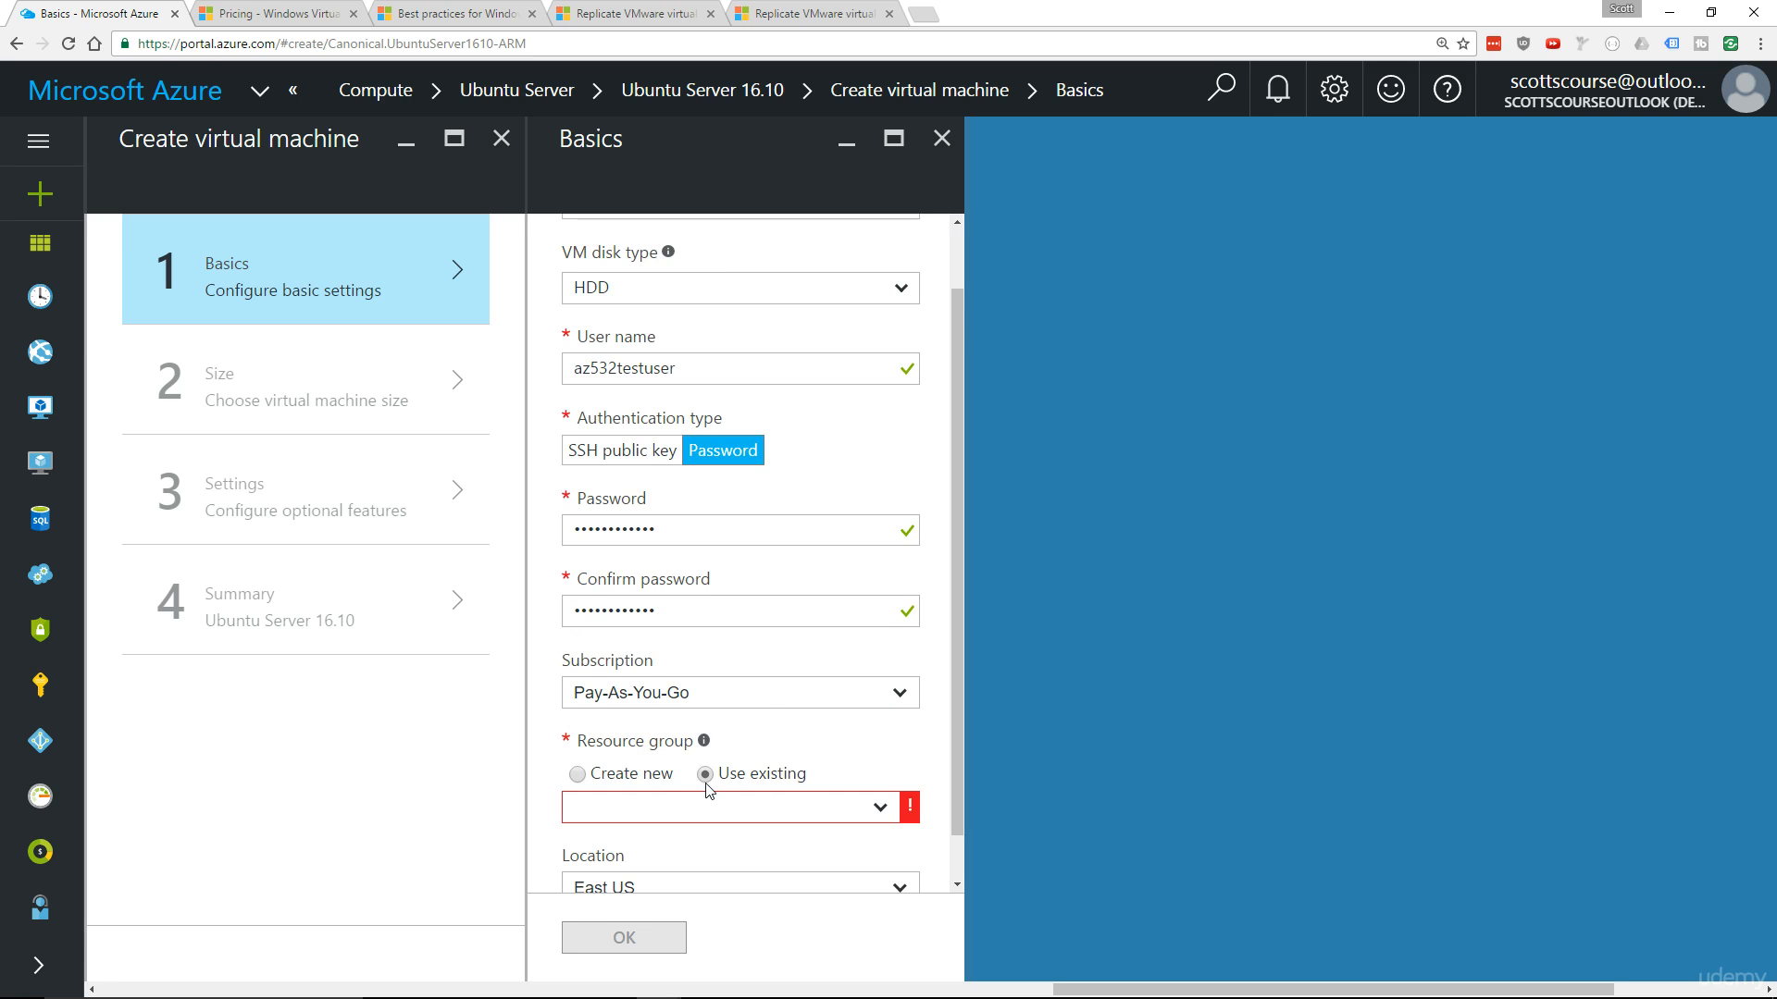
{"action": "left_click", "coordinate": [880, 809]}
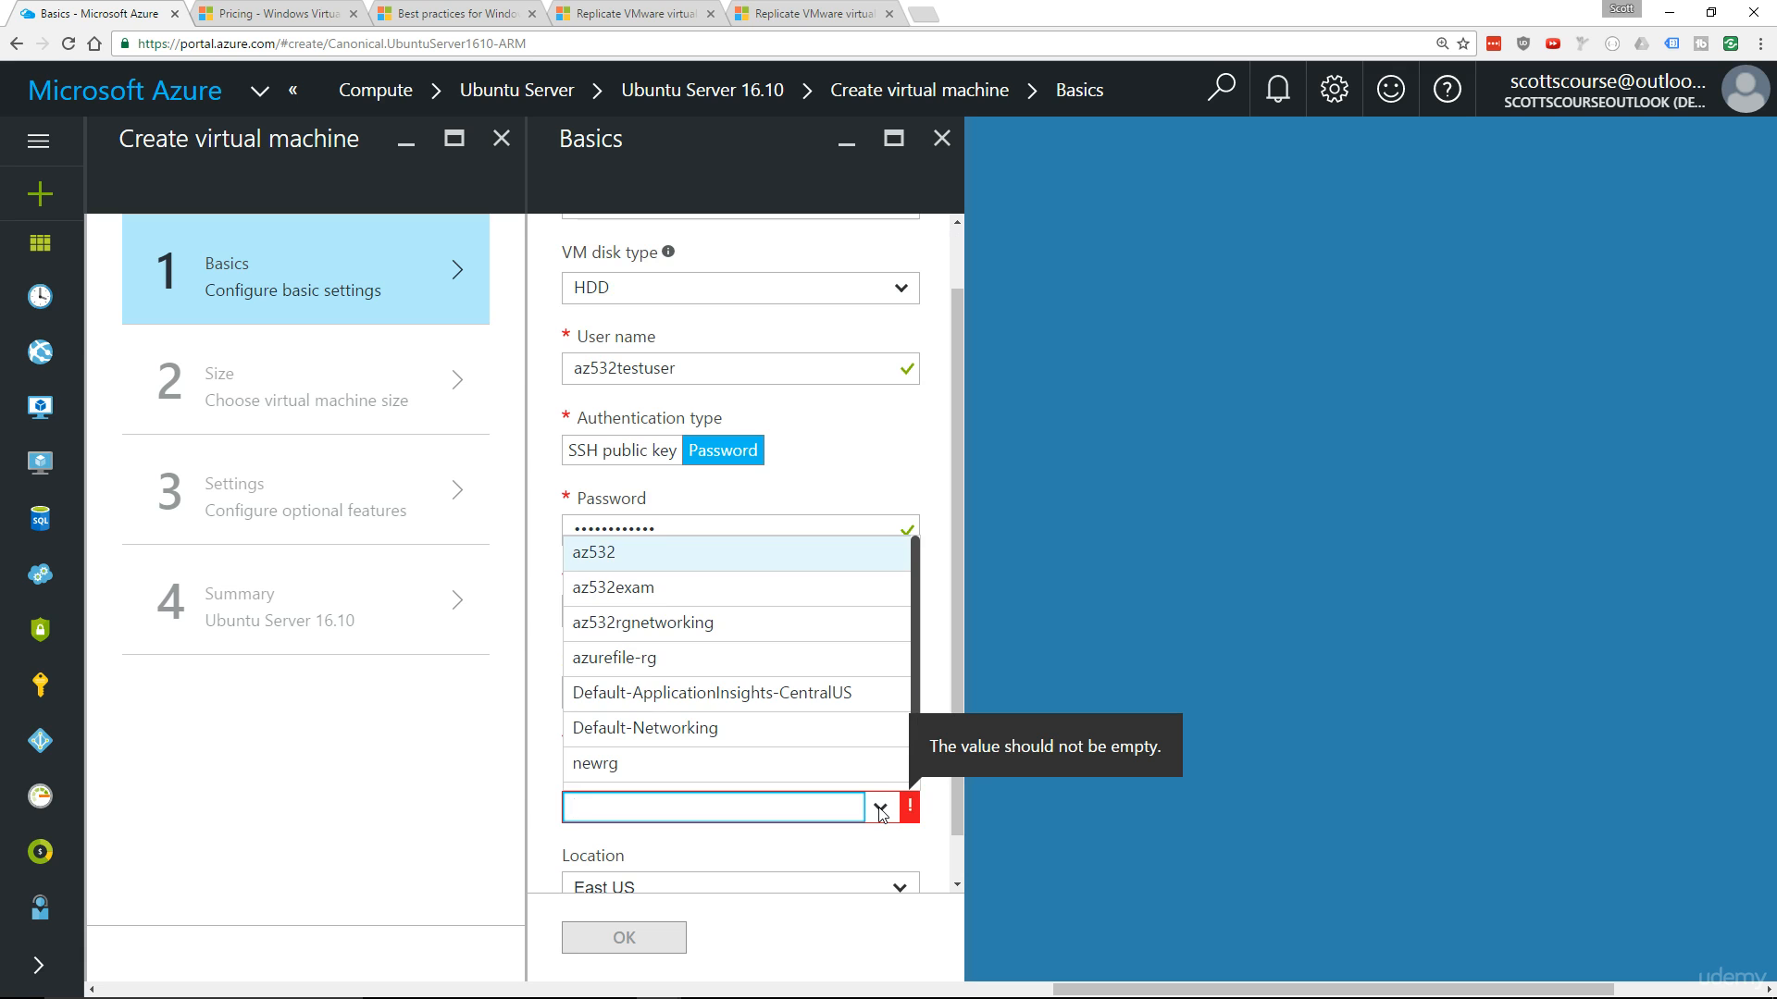
{"action": "left_click", "coordinate": [622, 589]}
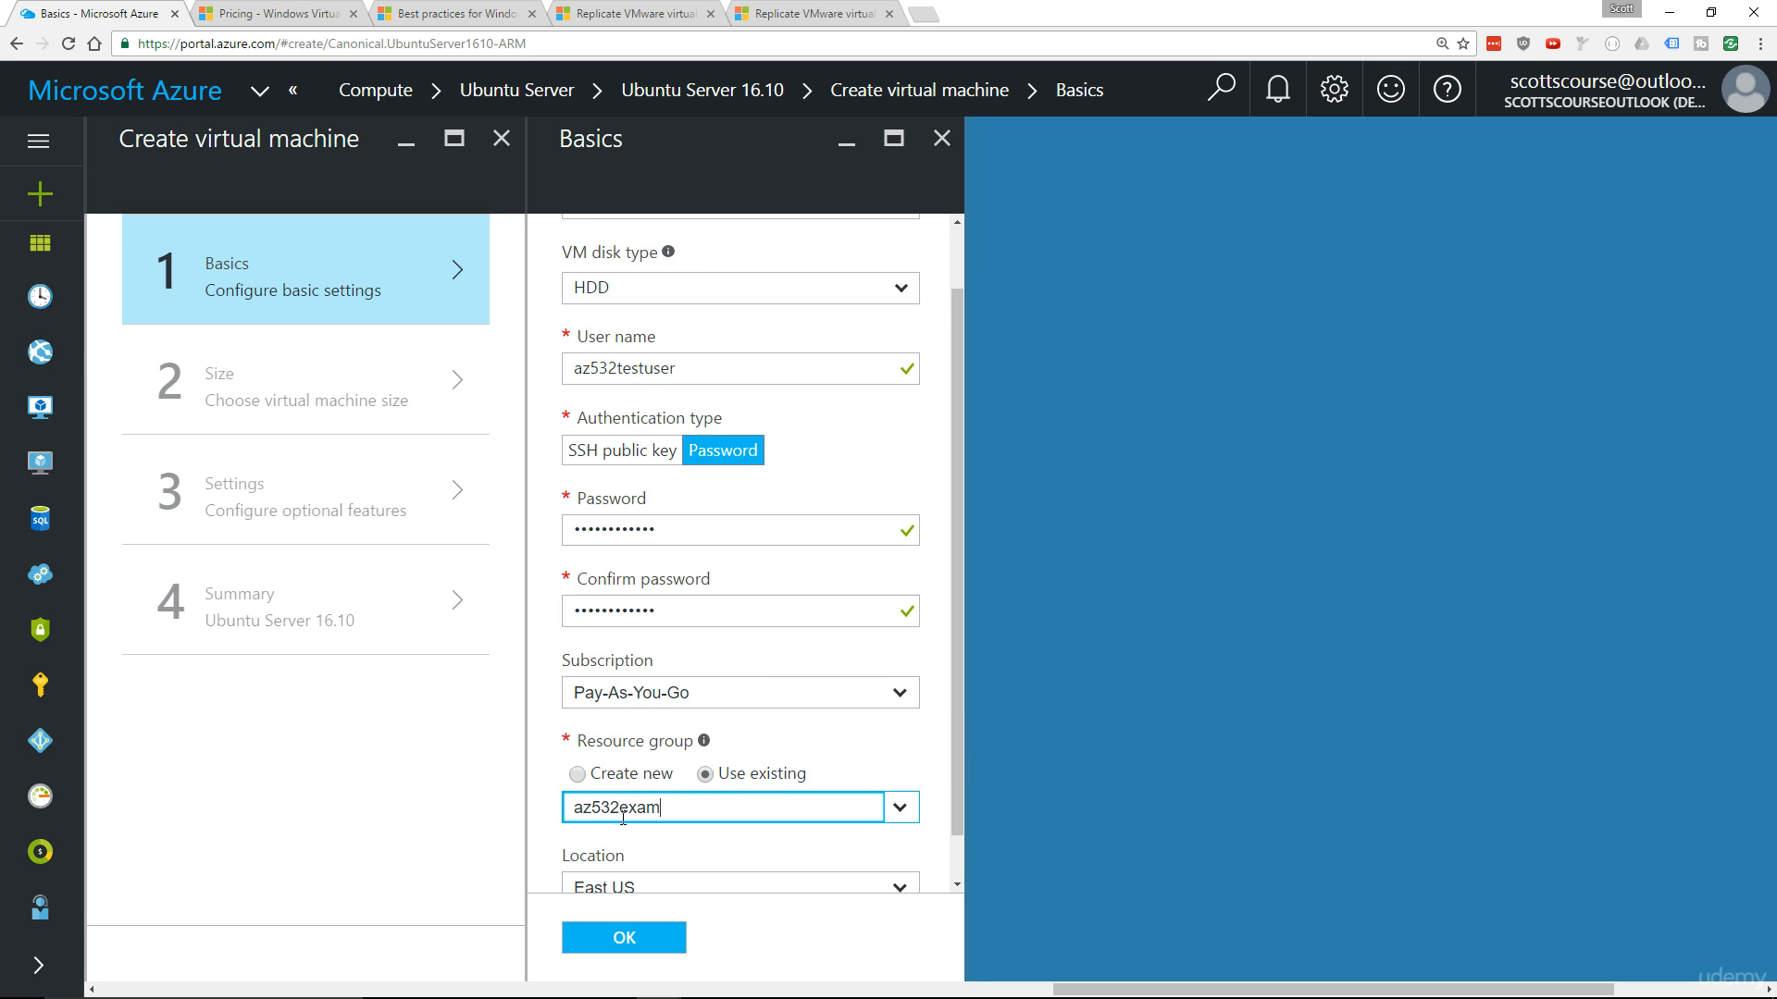
{"action": "scroll", "coordinate": [637, 810], "scroll_direction": "down", "scroll_amount": 1}
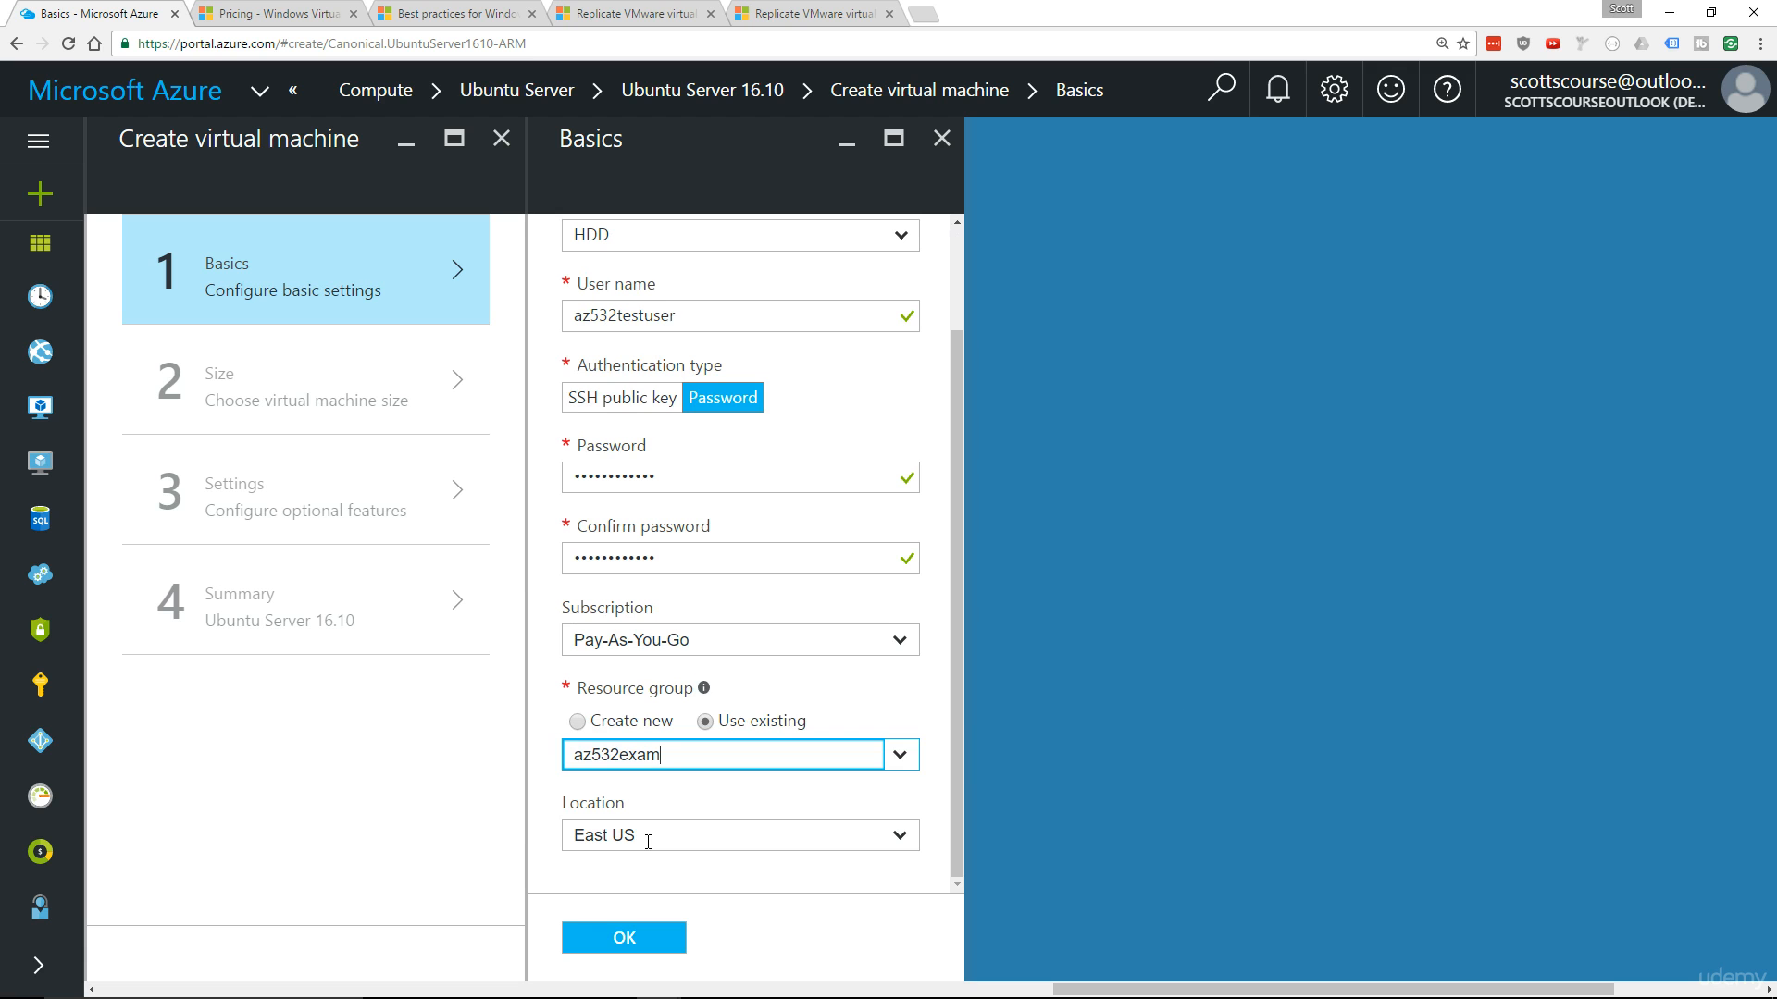
{"action": "left_click", "coordinate": [615, 937]}
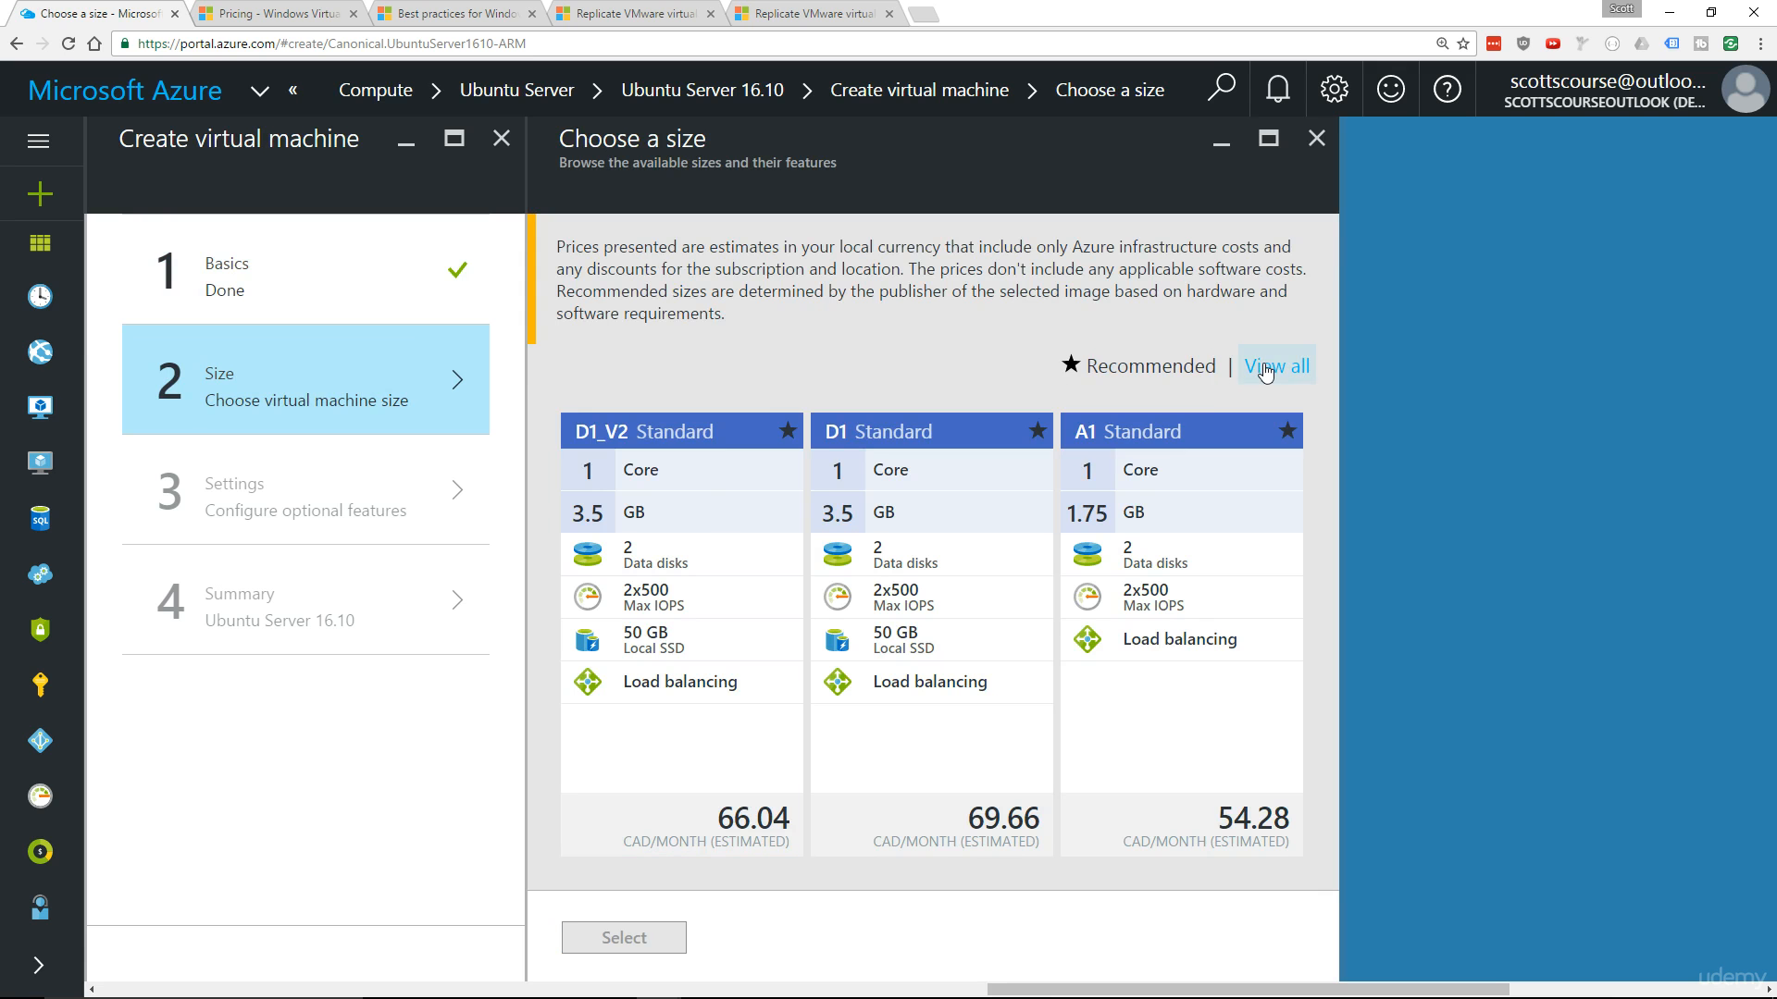
Step: Show all available virtual machine sizes and look through their cores, memory and monthly prices, including the A-series Standard sizes
{"action": "left_click", "coordinate": [1265, 368]}
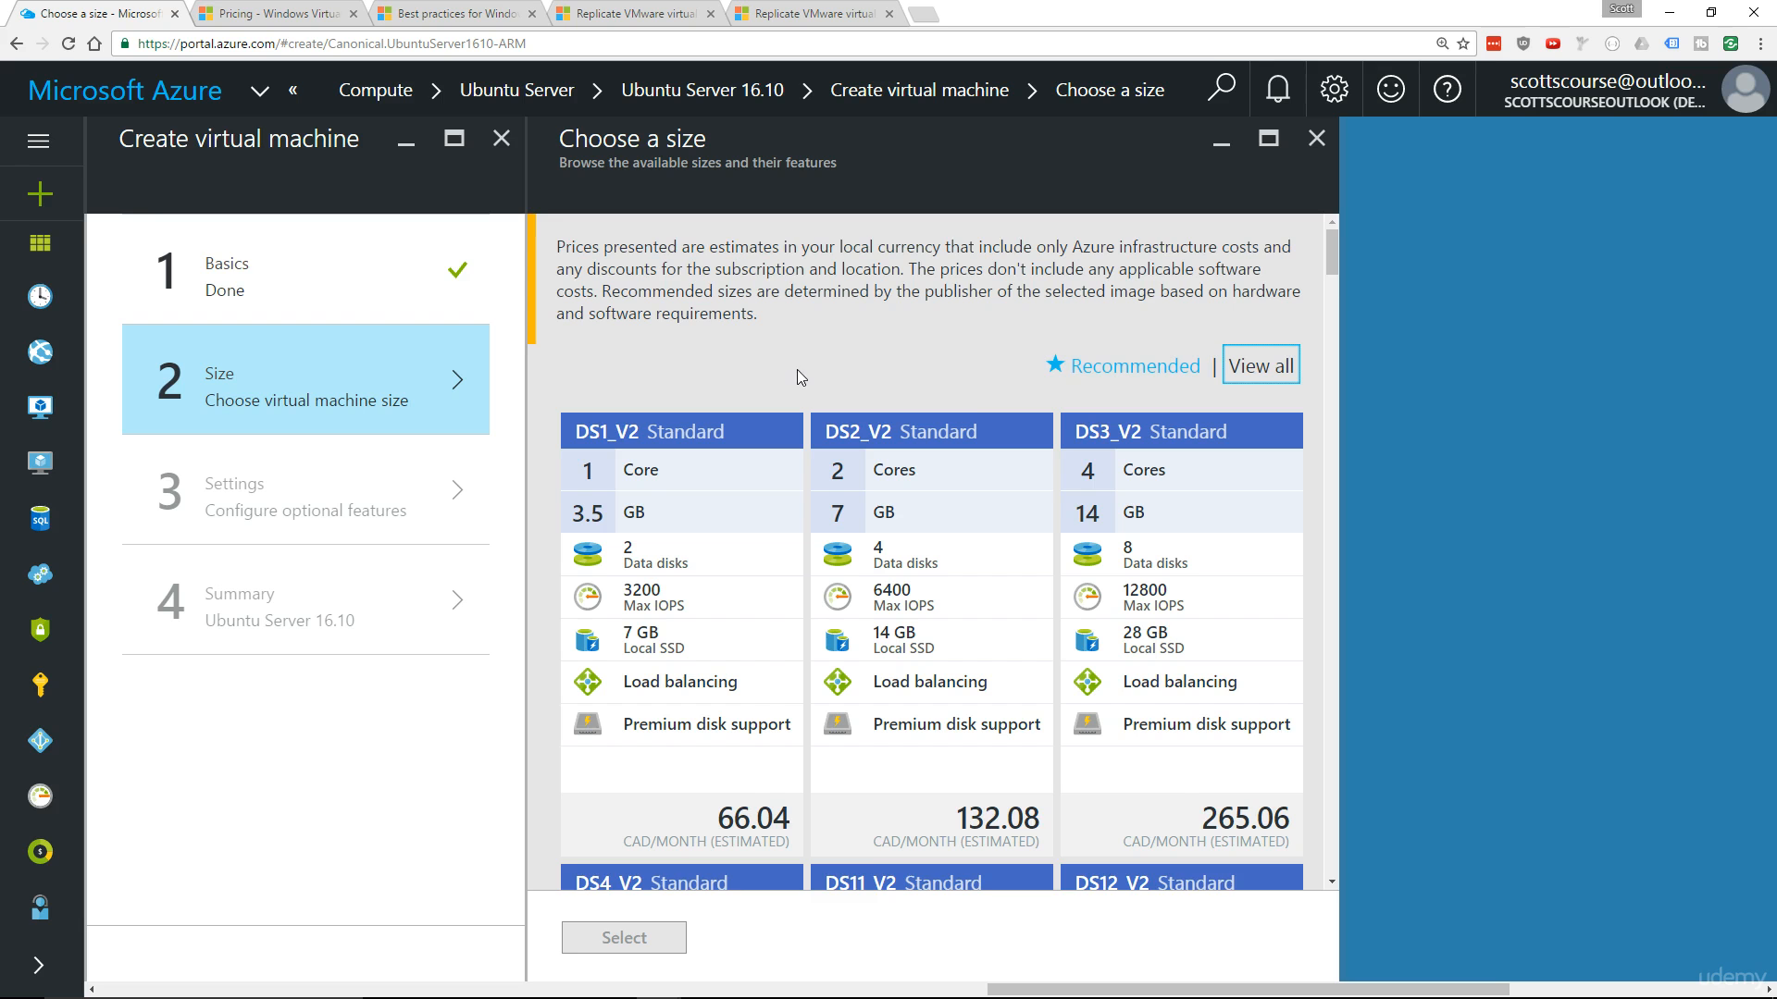
{"action": "scroll", "coordinate": [774, 384], "scroll_direction": "down", "scroll_amount": 1}
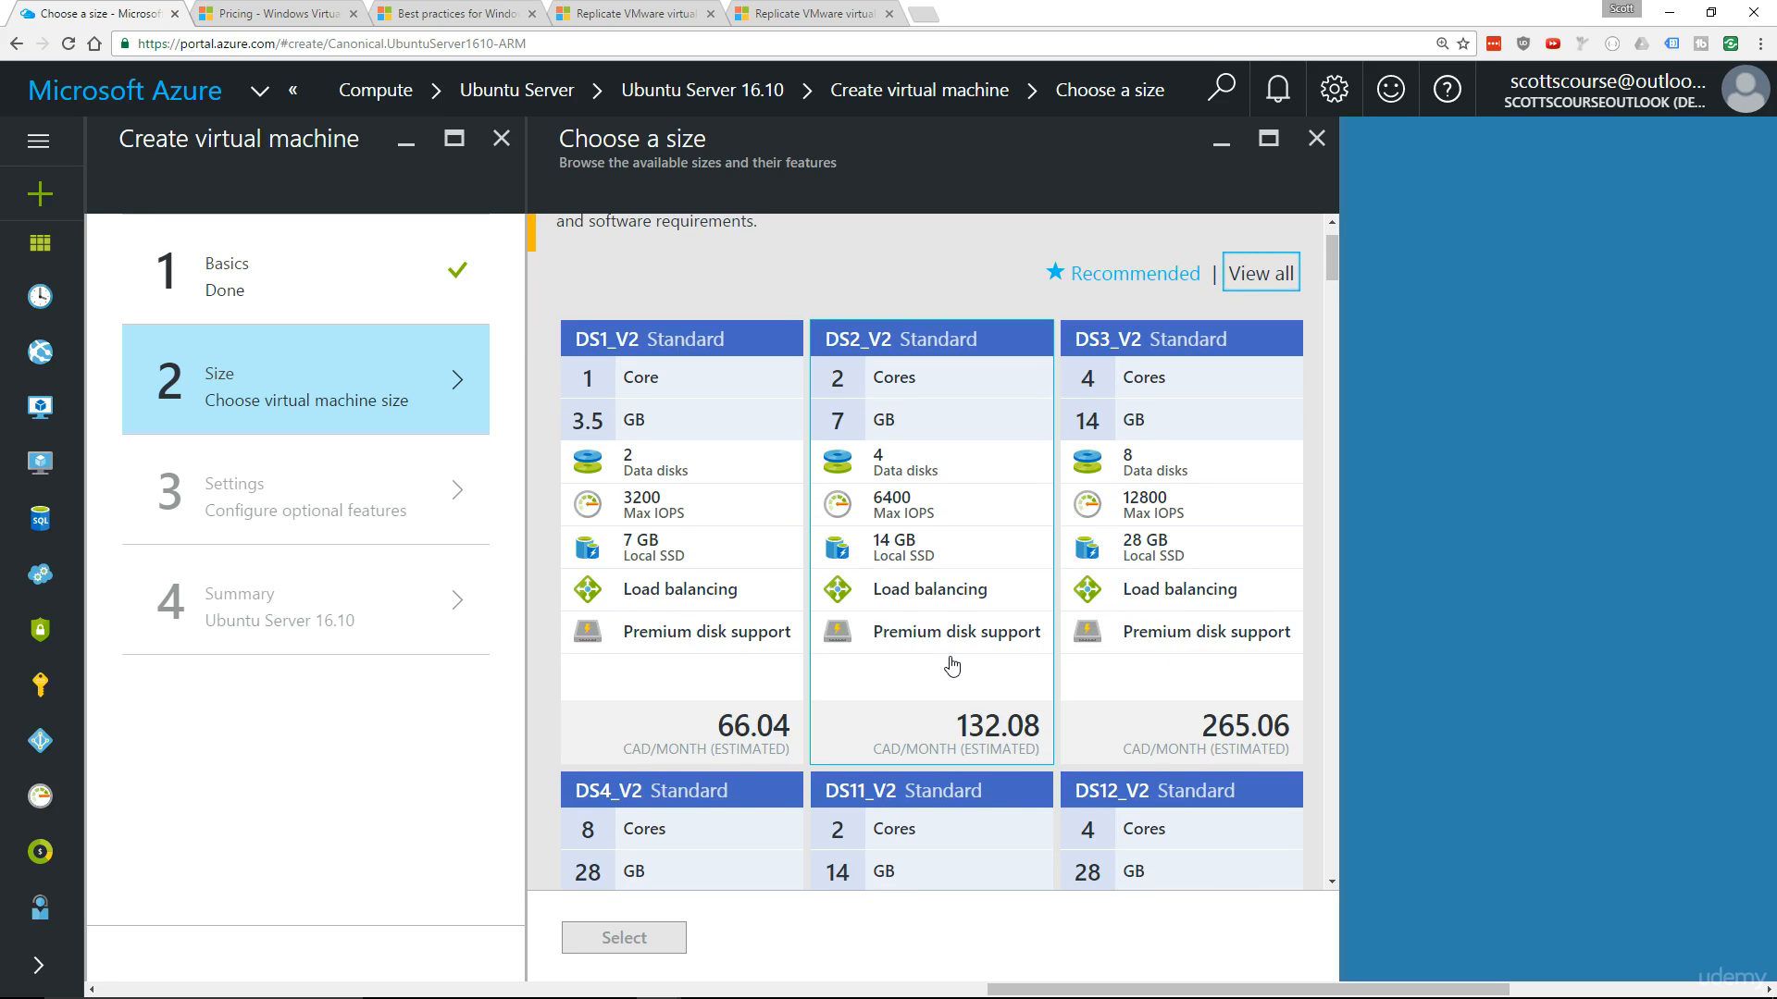
{"action": "scroll", "coordinate": [952, 665], "scroll_direction": "down", "scroll_amount": 12}
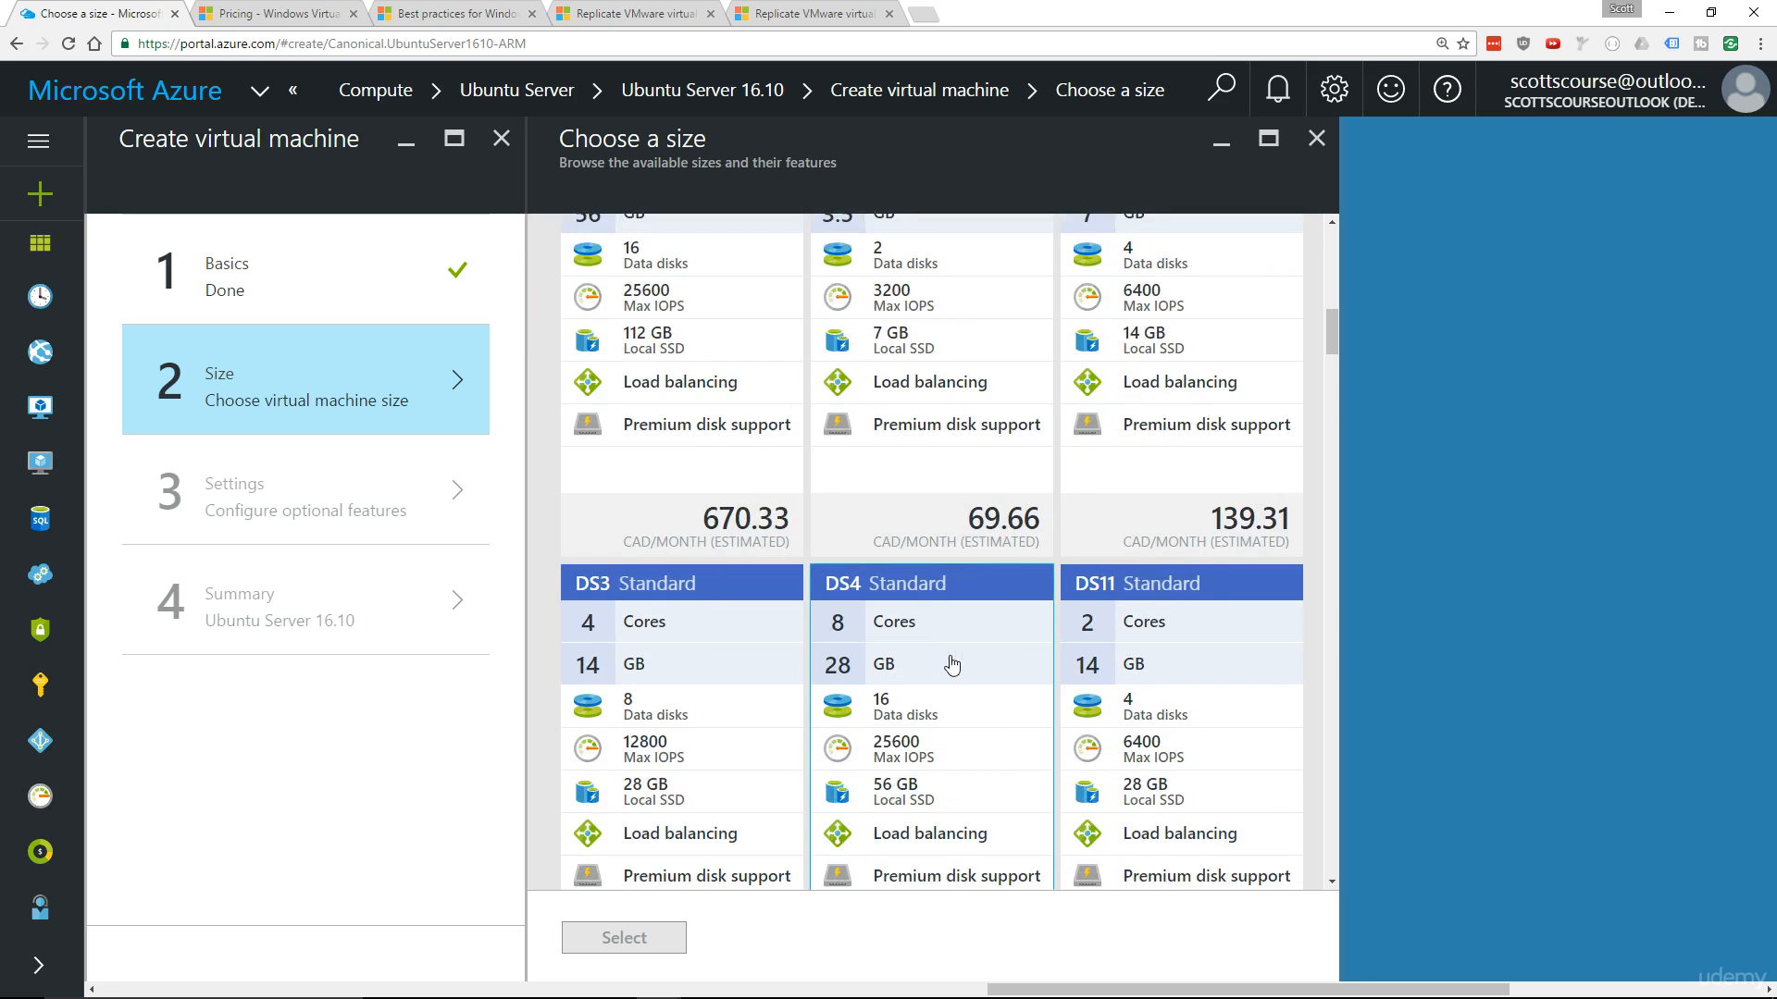
{"action": "scroll", "coordinate": [952, 665], "scroll_direction": "down", "scroll_amount": 15}
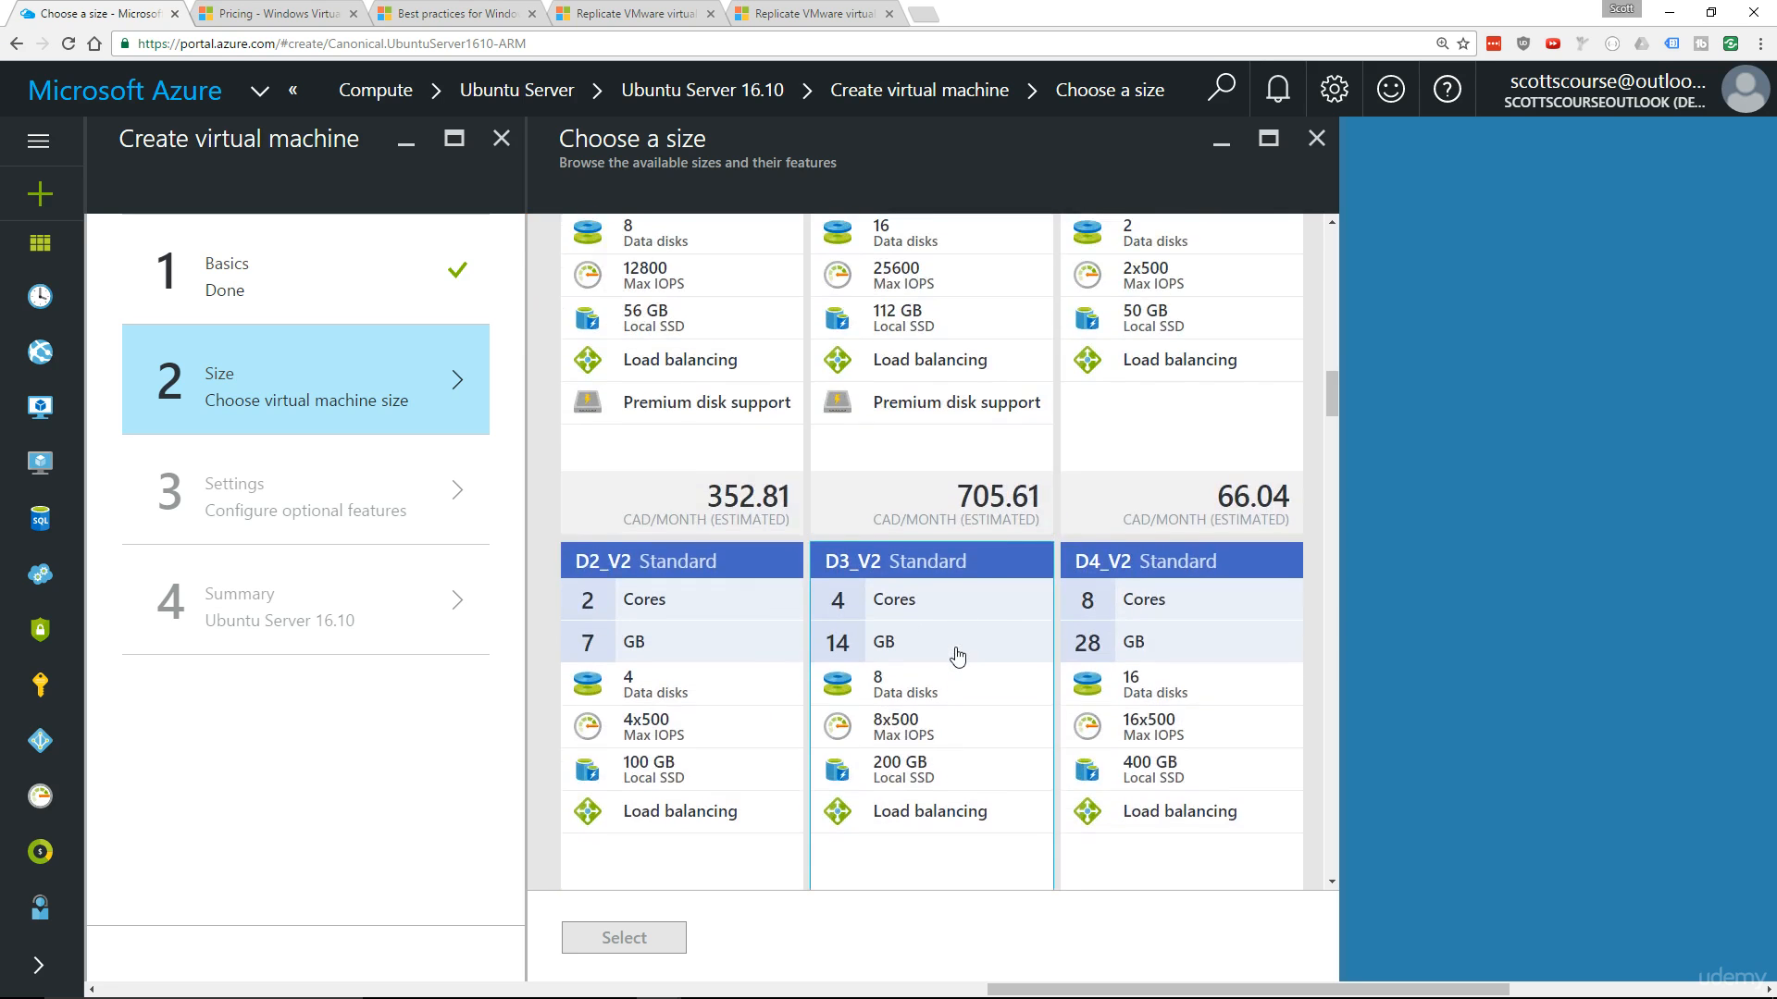
{"action": "scroll", "coordinate": [958, 657], "scroll_direction": "down", "scroll_amount": 15}
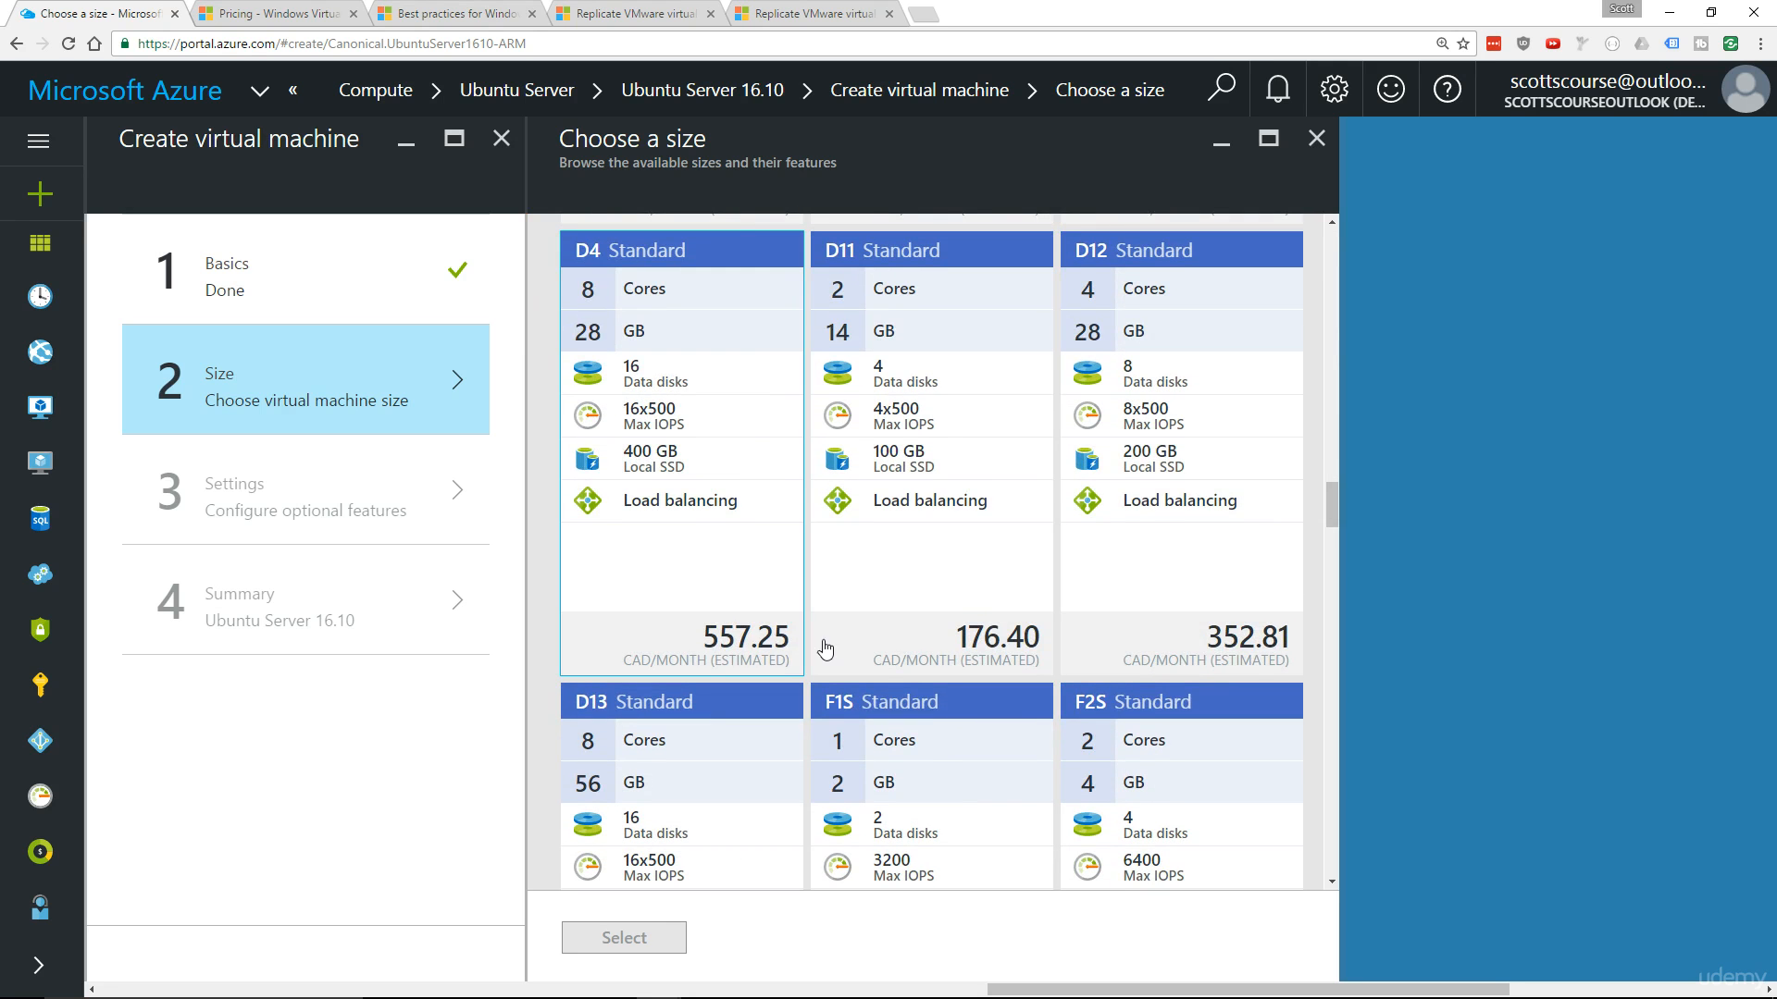
{"action": "left_click_drag", "start_coordinate": [1330, 513], "coordinate": [1357, 352]}
{"action": "scroll", "coordinate": [704, 635], "scroll_direction": "up", "scroll_amount": 3}
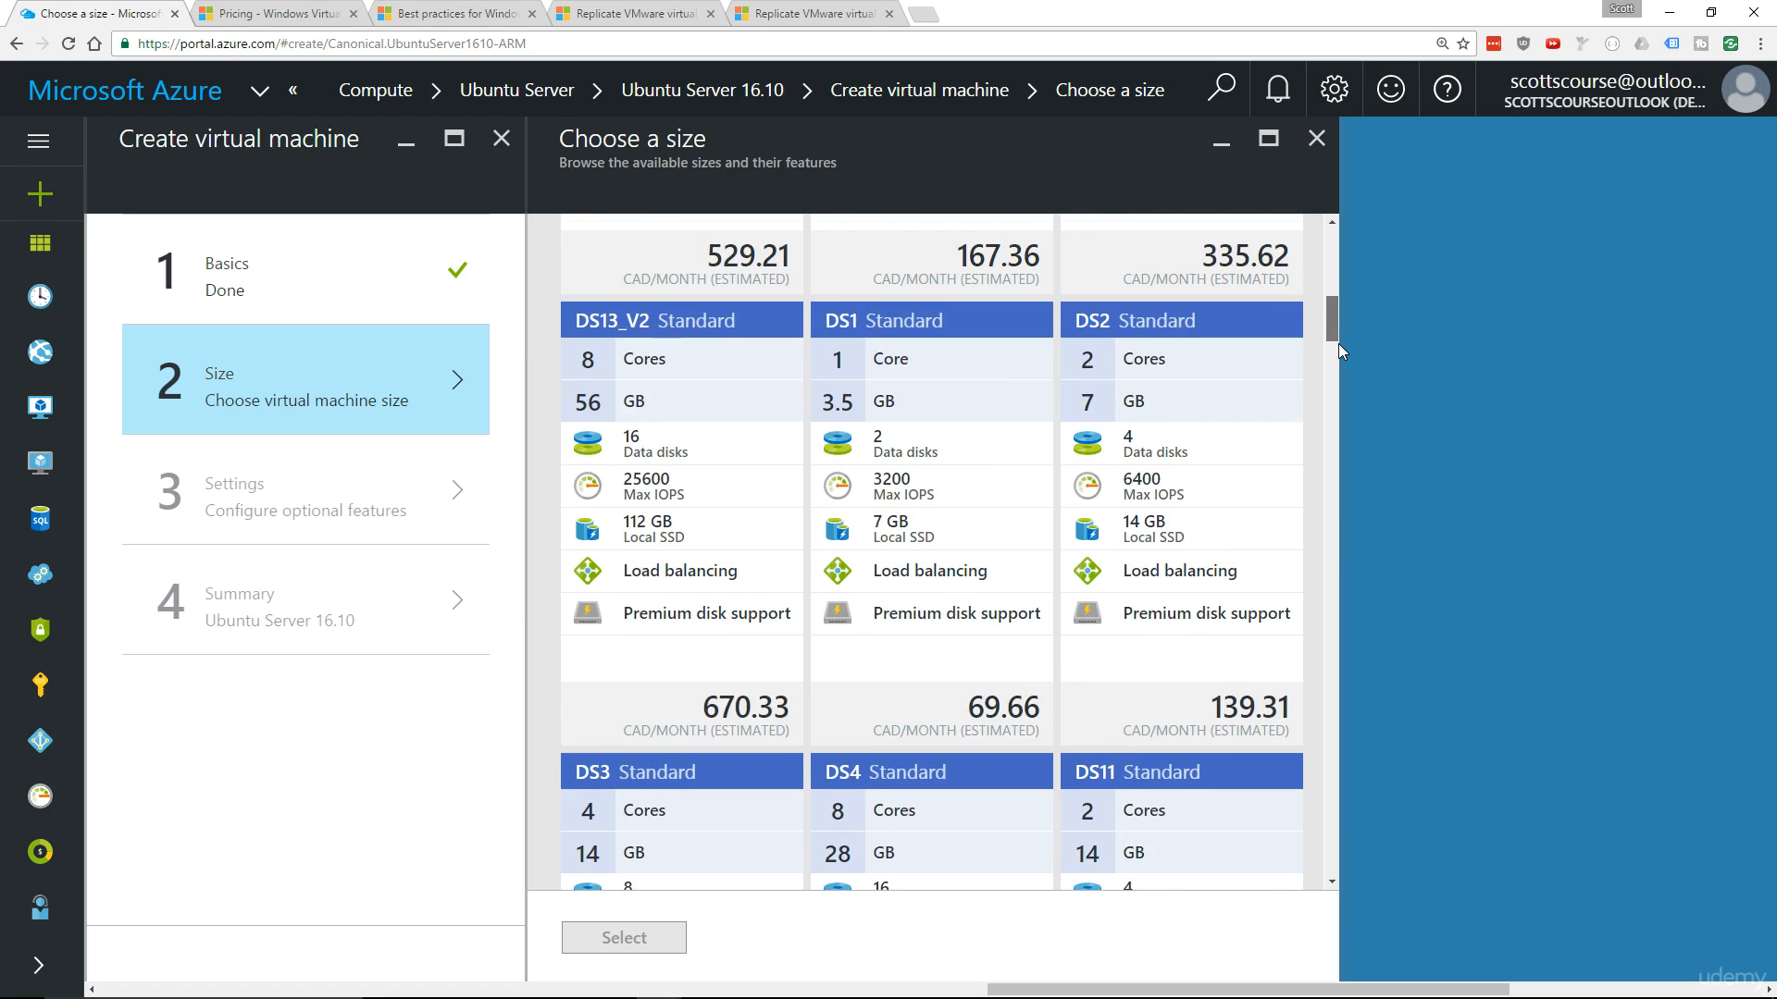
{"action": "left_click_drag", "start_coordinate": [1339, 349], "coordinate": [1323, 621]}
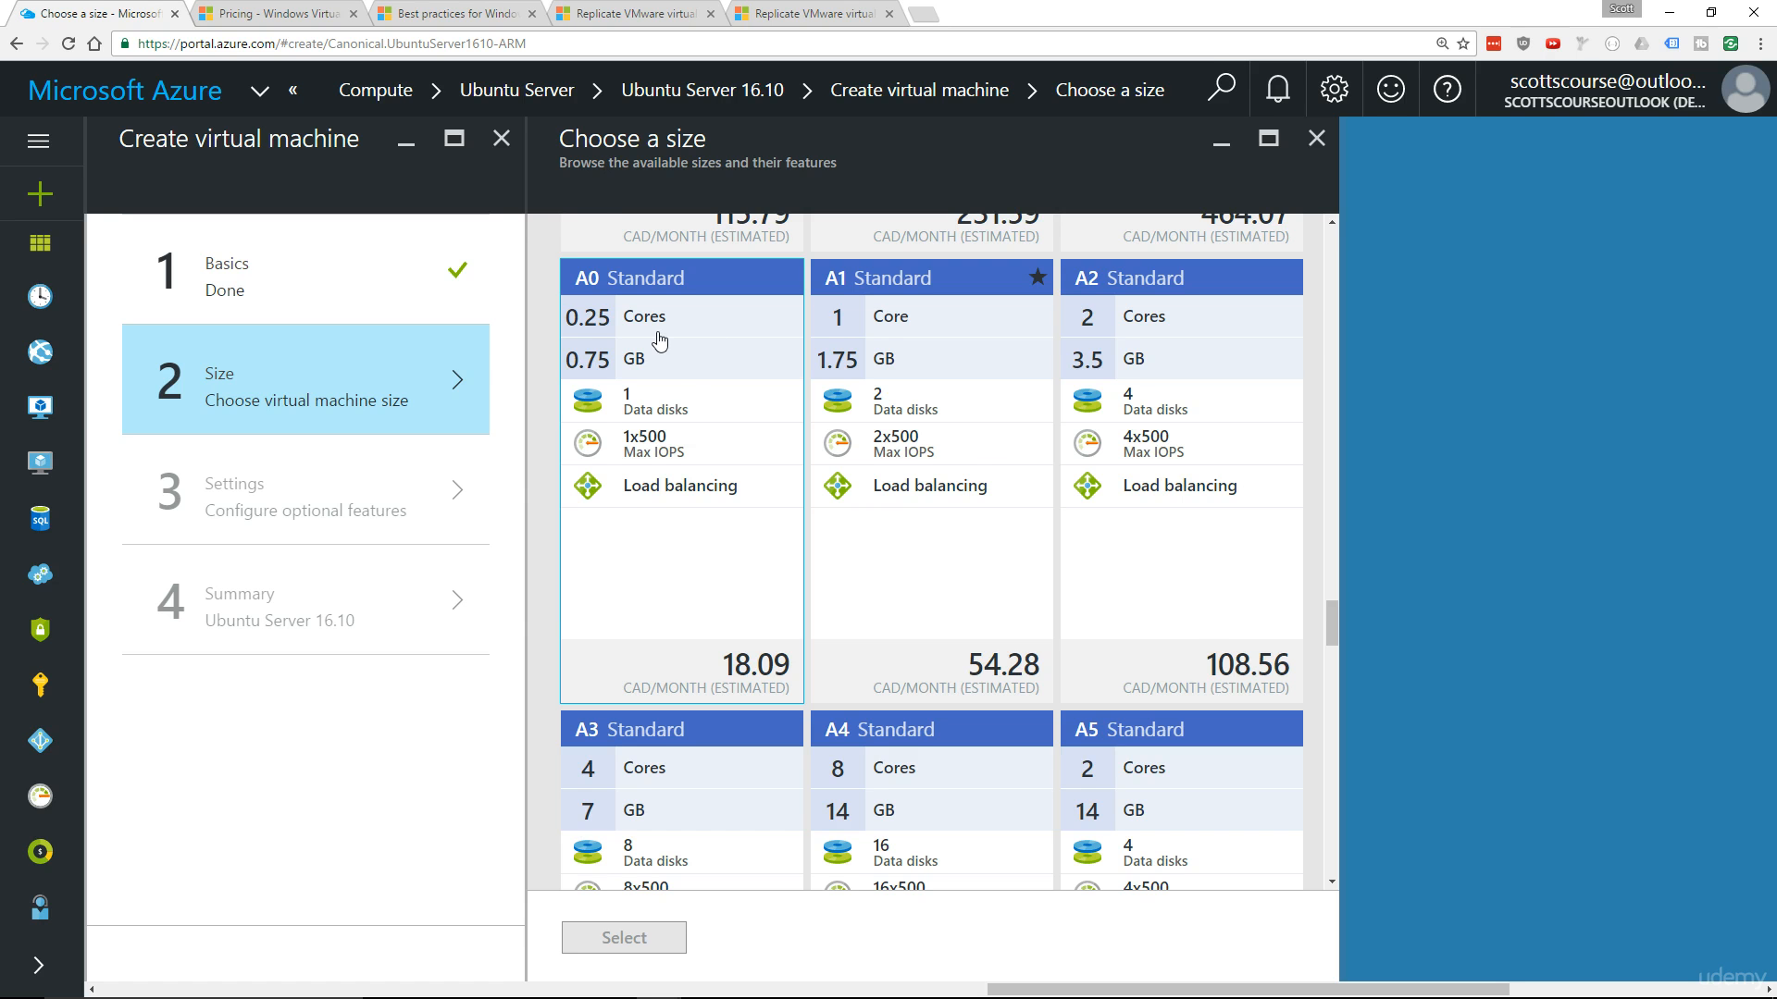
{"action": "scroll", "coordinate": [765, 574], "scroll_direction": "down", "scroll_amount": 3}
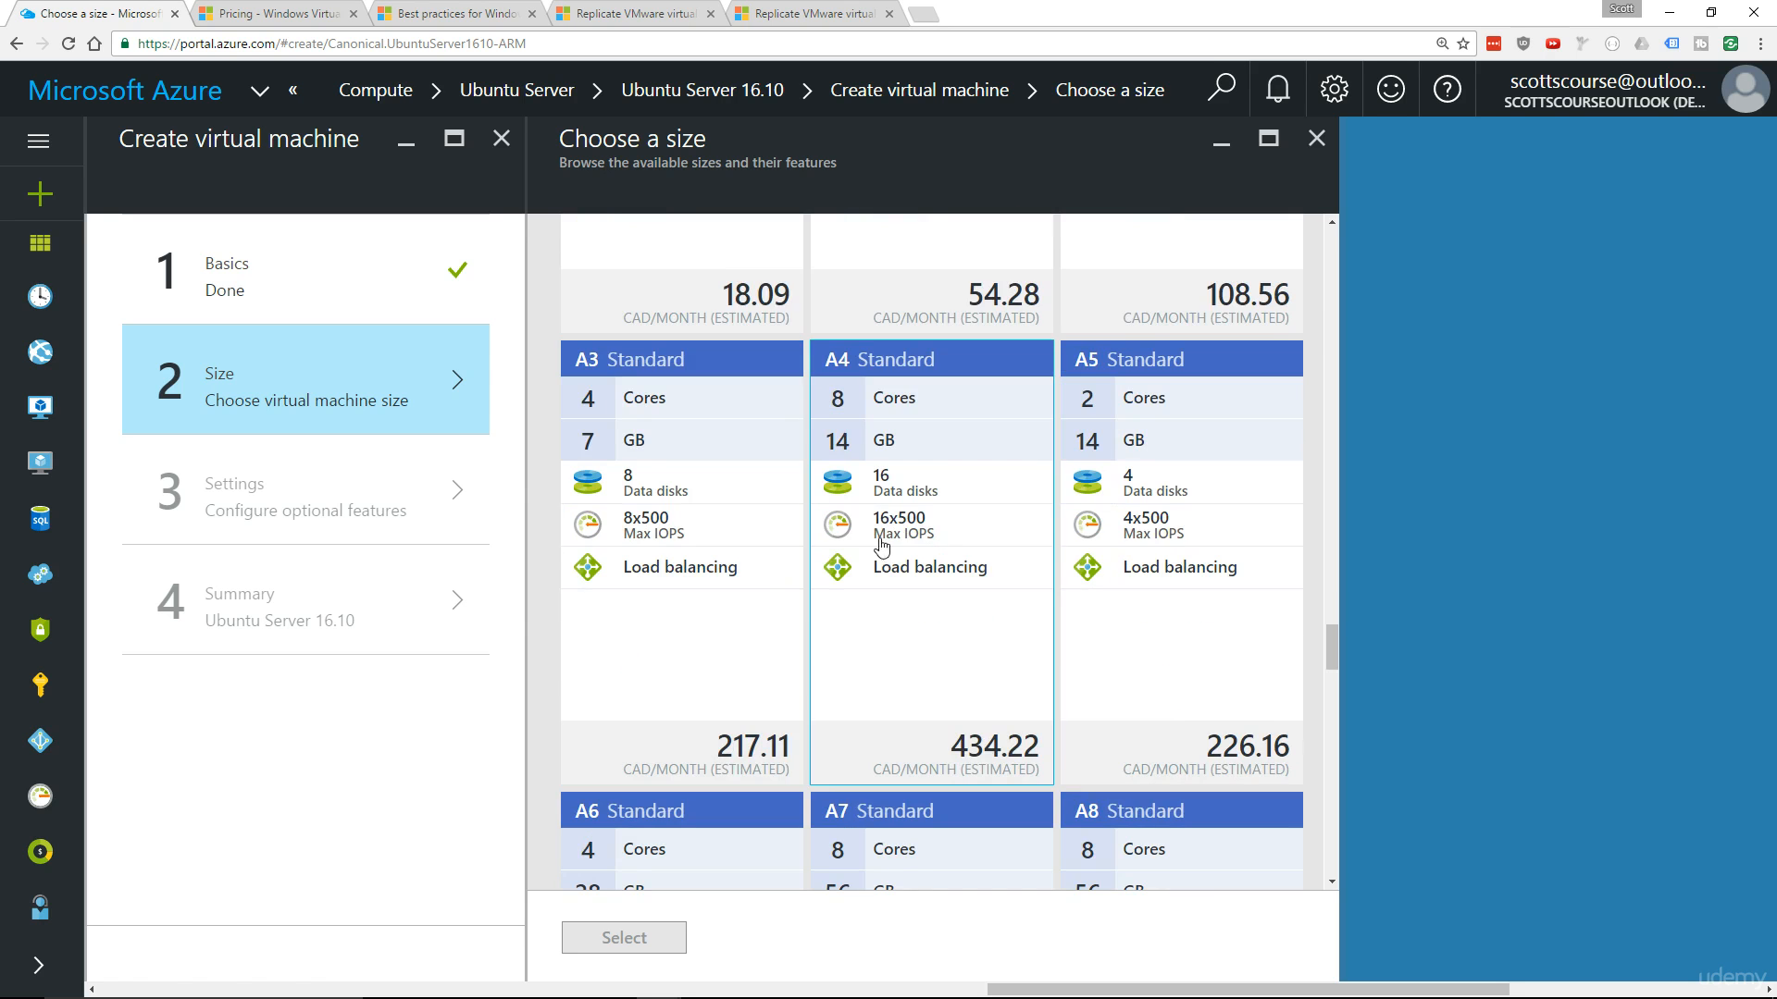
Step: Switch to the Azure virtual machine pricing page and check the hourly price of the A4 instance for Windows OS
{"action": "key", "text": "ctrl+Tab"}
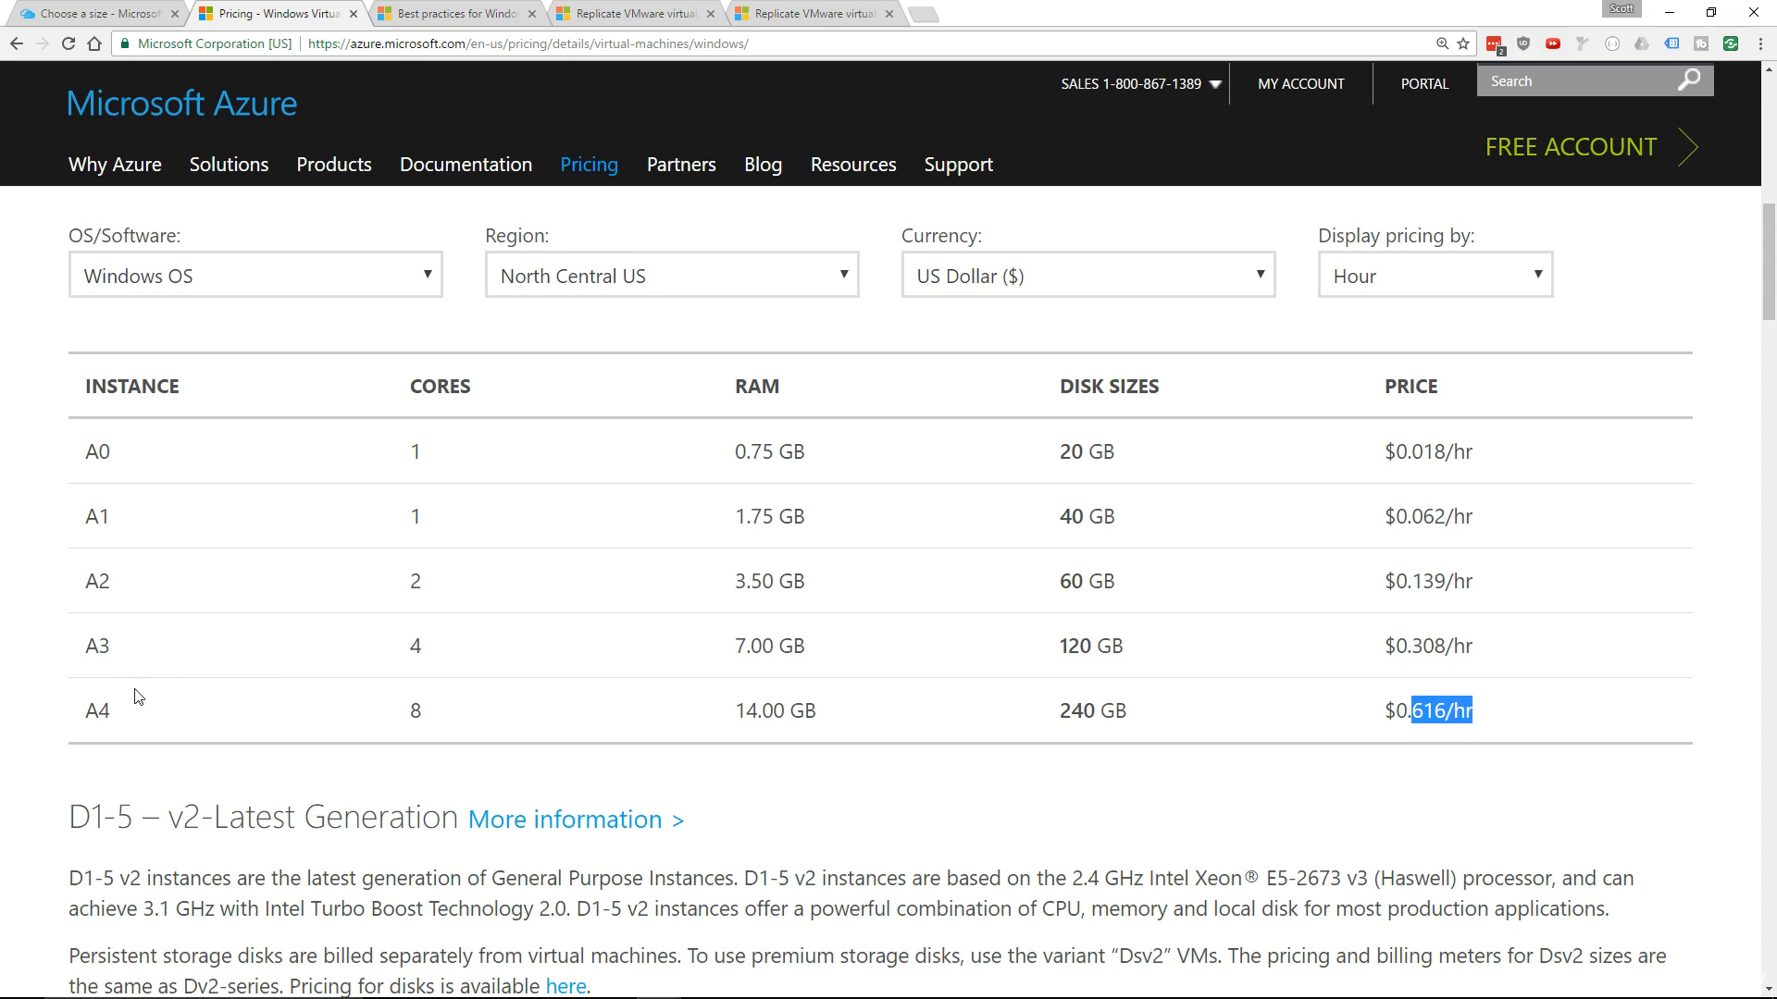
{"action": "scroll", "coordinate": [185, 694], "scroll_direction": "up", "scroll_amount": 3}
{"action": "scroll", "coordinate": [187, 692], "scroll_direction": "down", "scroll_amount": 3}
{"action": "double_click", "coordinate": [92, 713]}
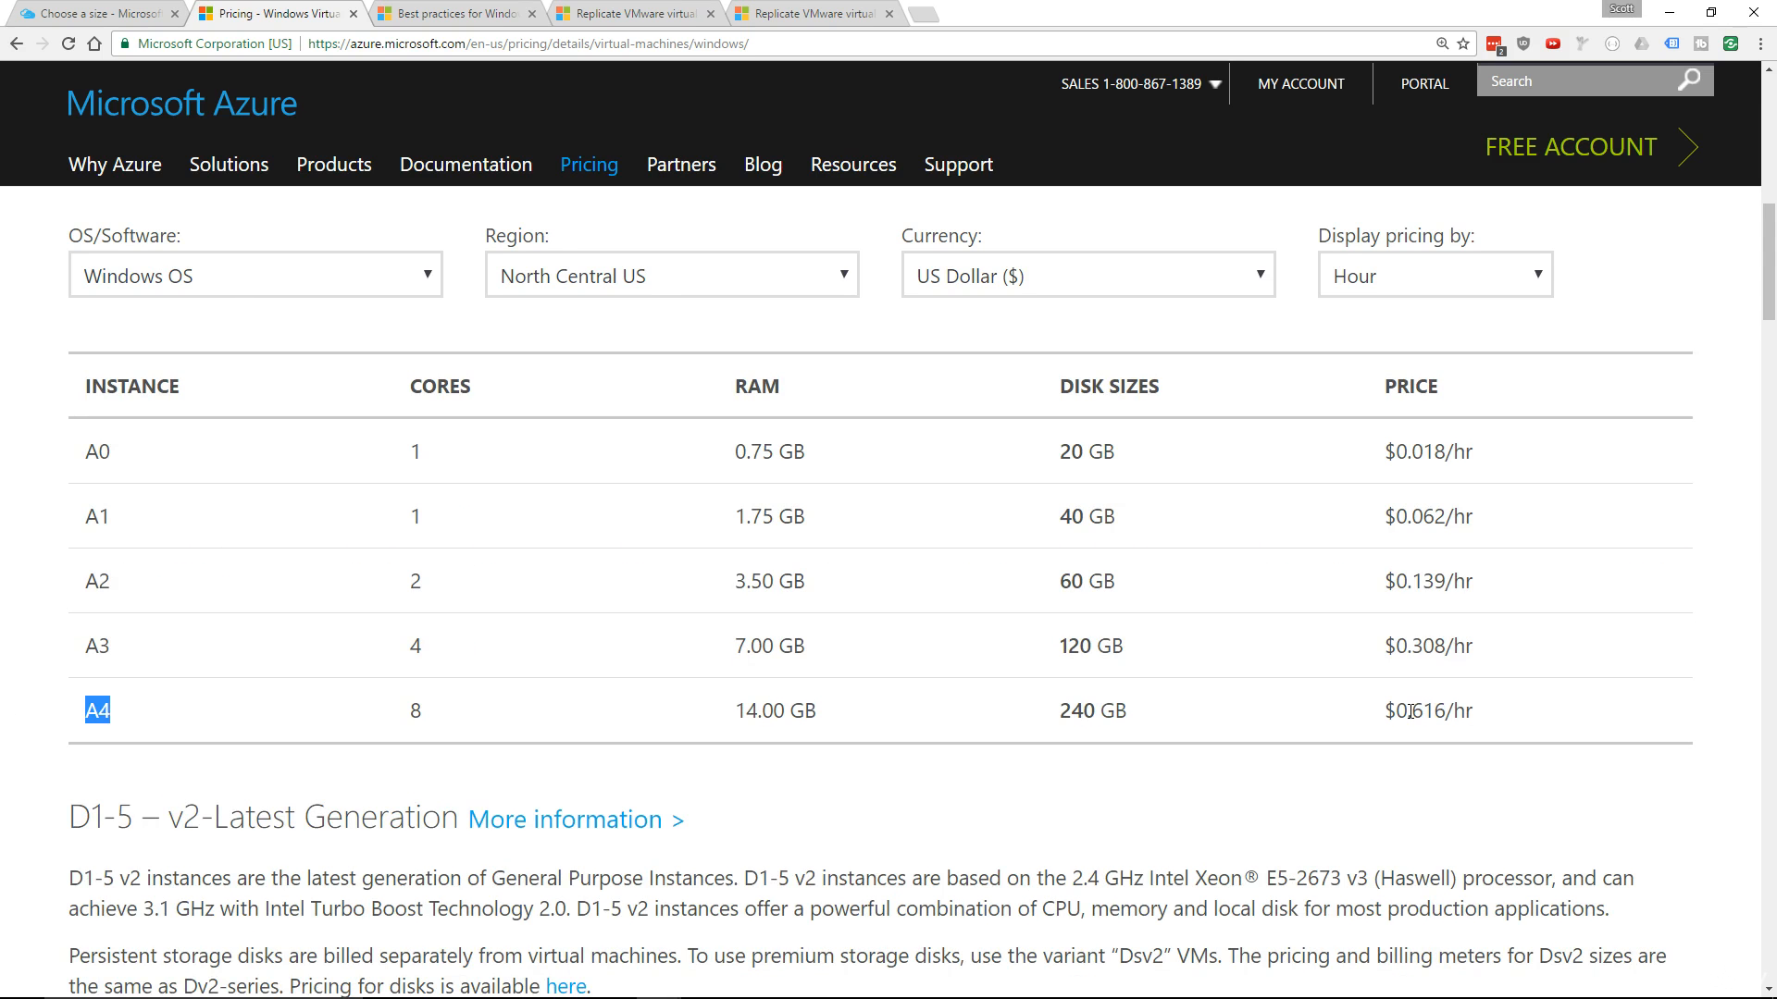
{"action": "left_click_drag", "start_coordinate": [1407, 711], "coordinate": [1487, 710]}
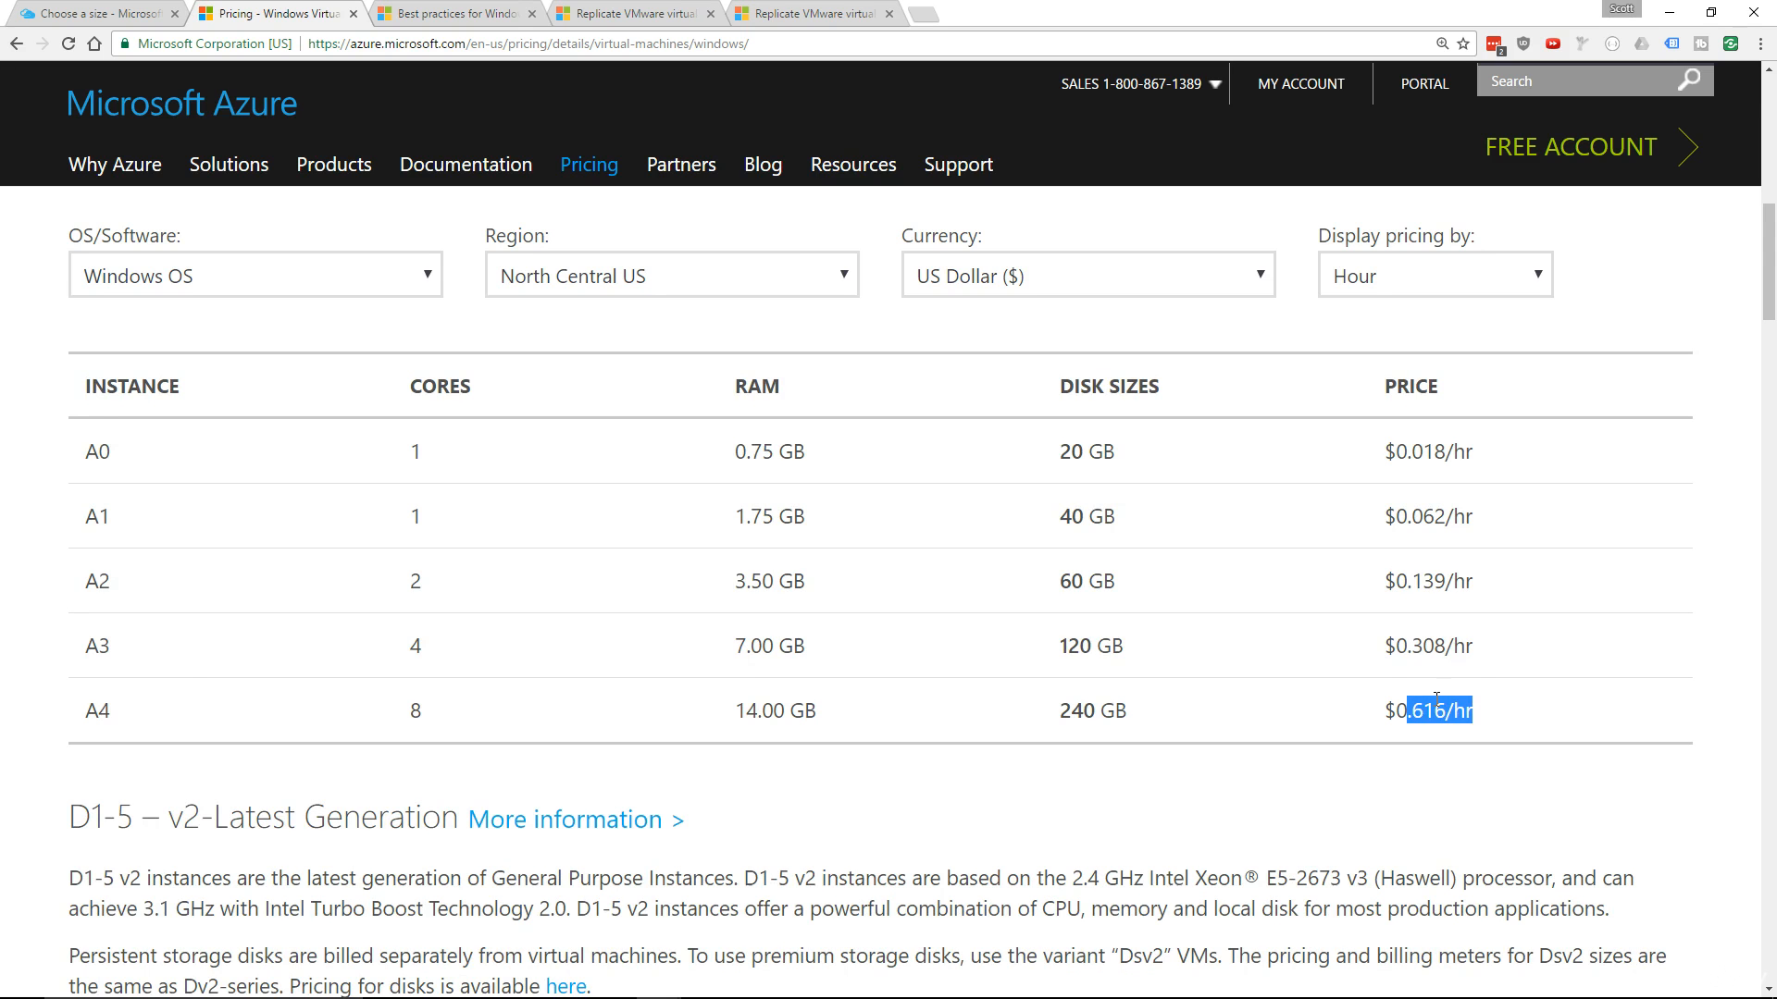
{"action": "left_click", "coordinate": [1444, 700]}
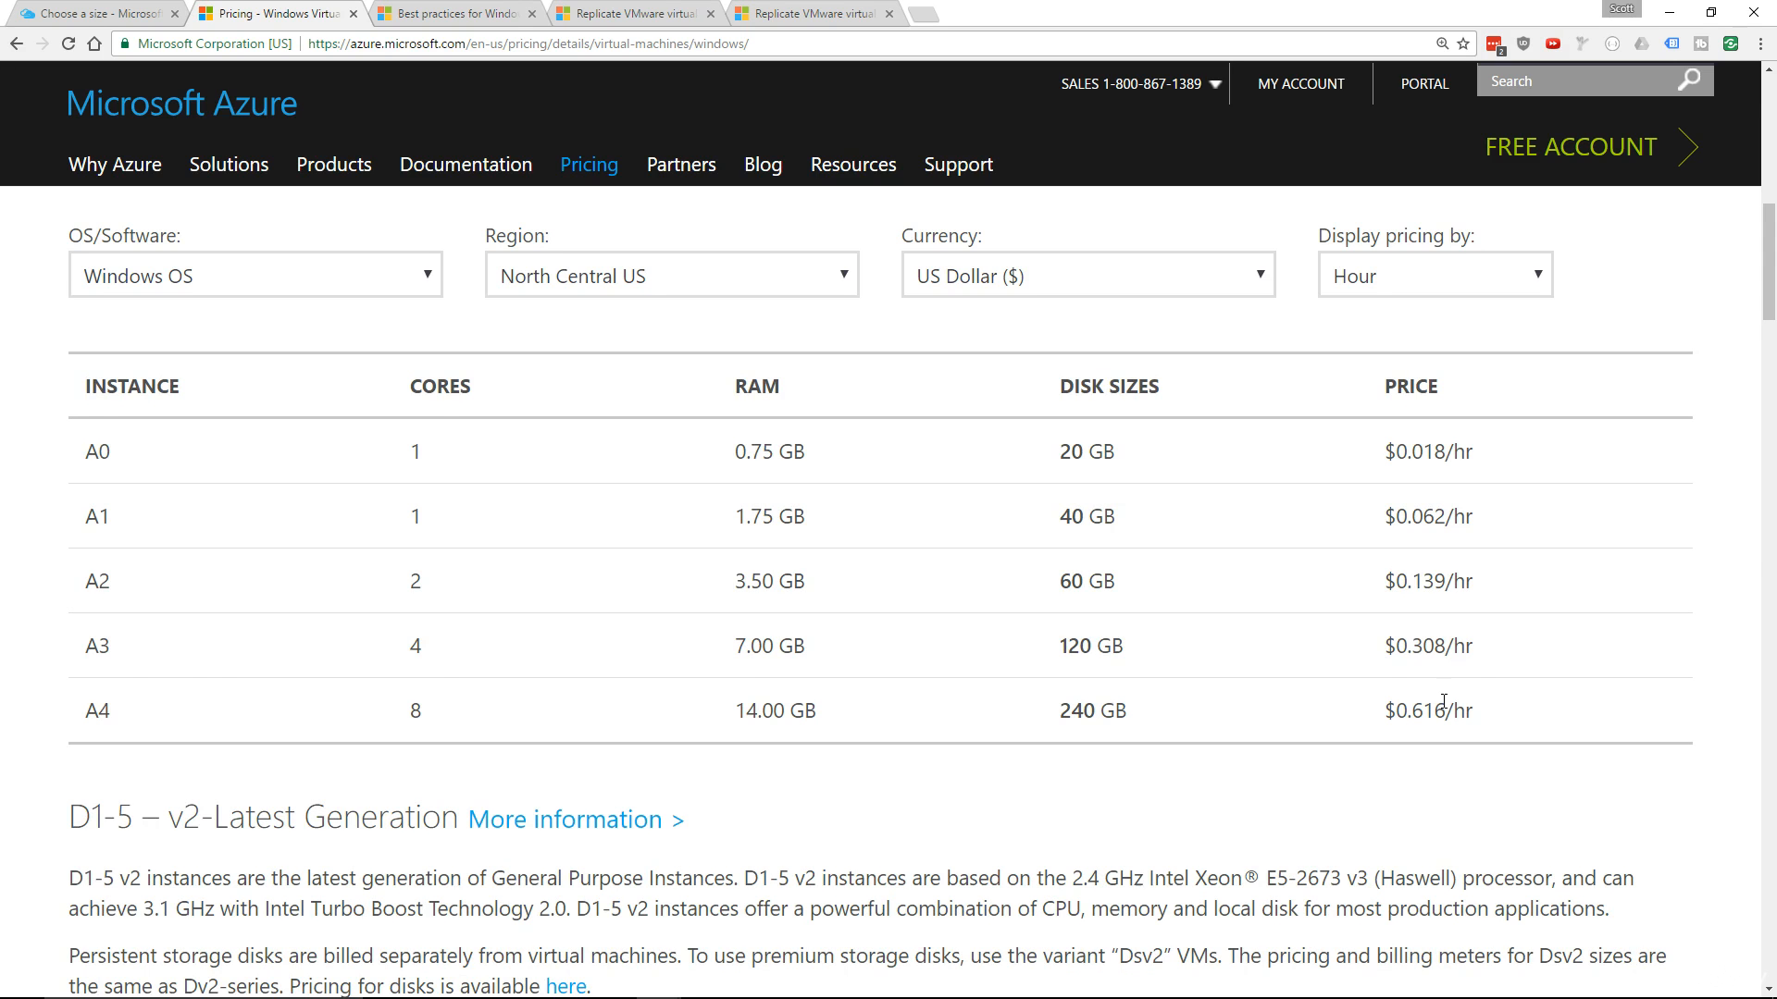
Step: Show General Purpose pricing for CentOS or Ubuntu Linux, check the A4 hourly price, and return to the size selection in the portal
{"action": "left_click", "coordinate": [333, 277]}
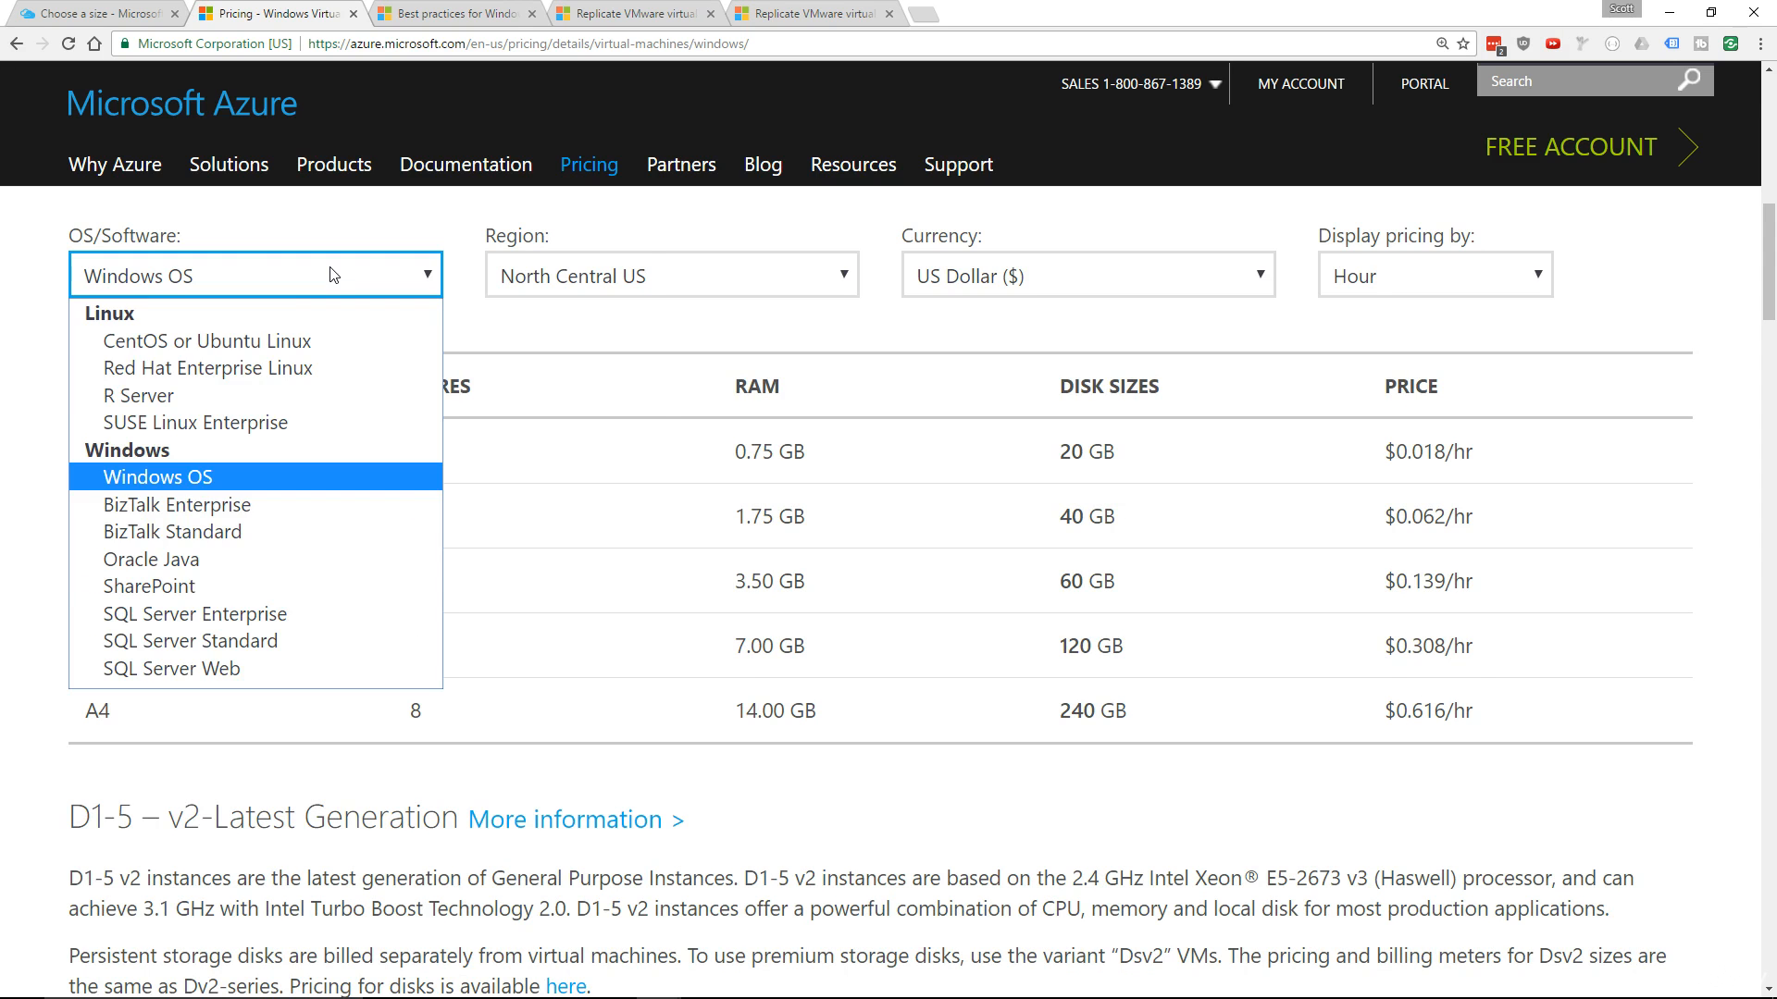
{"action": "left_click", "coordinate": [229, 350]}
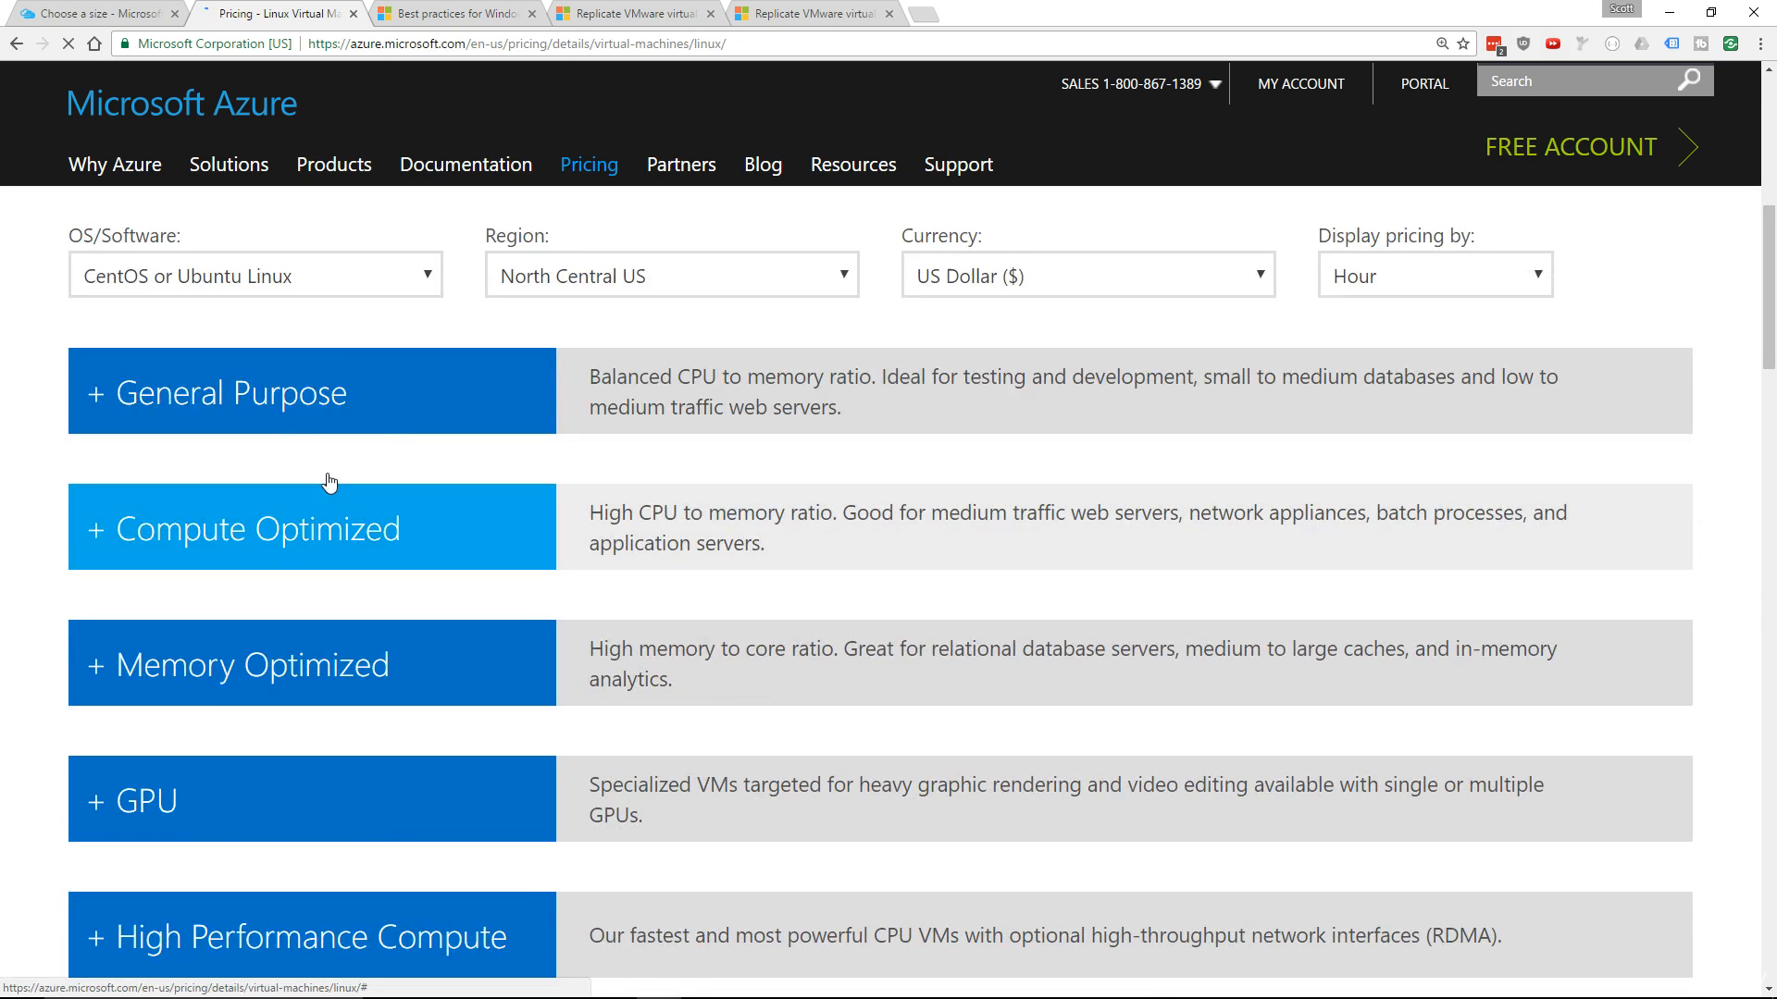
{"action": "left_click", "coordinate": [285, 393]}
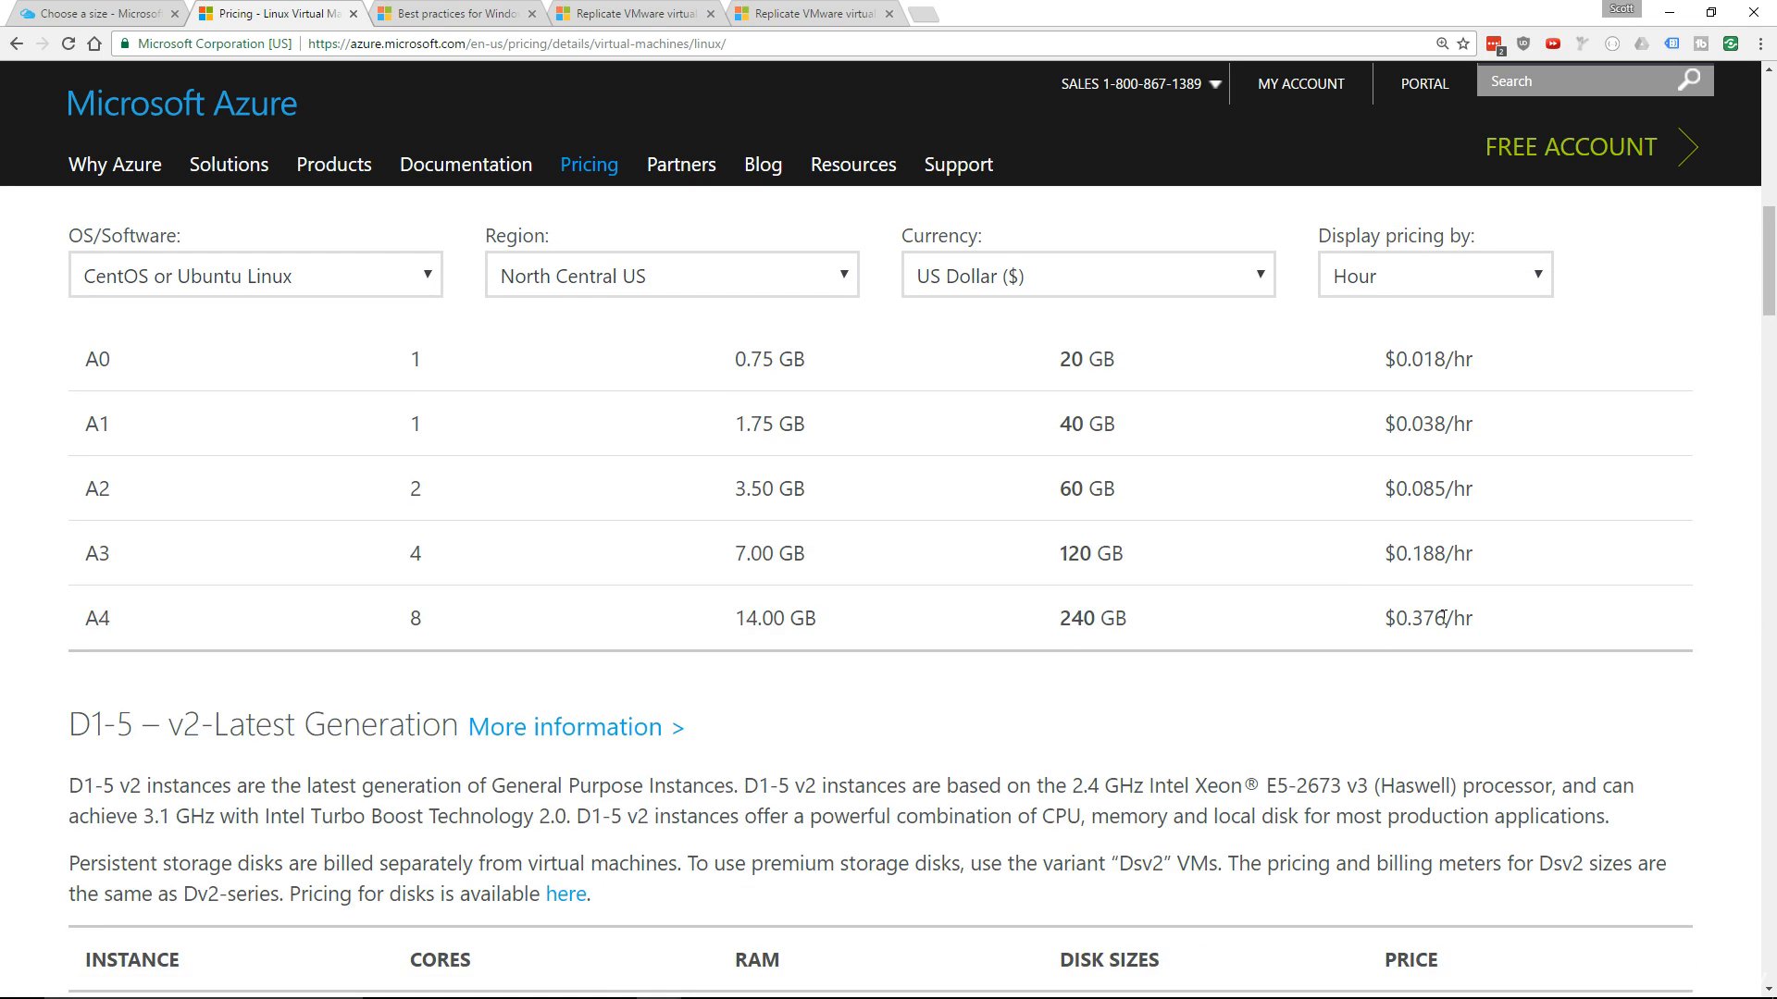
{"action": "left_click_drag", "start_coordinate": [1412, 611], "coordinate": [1473, 610]}
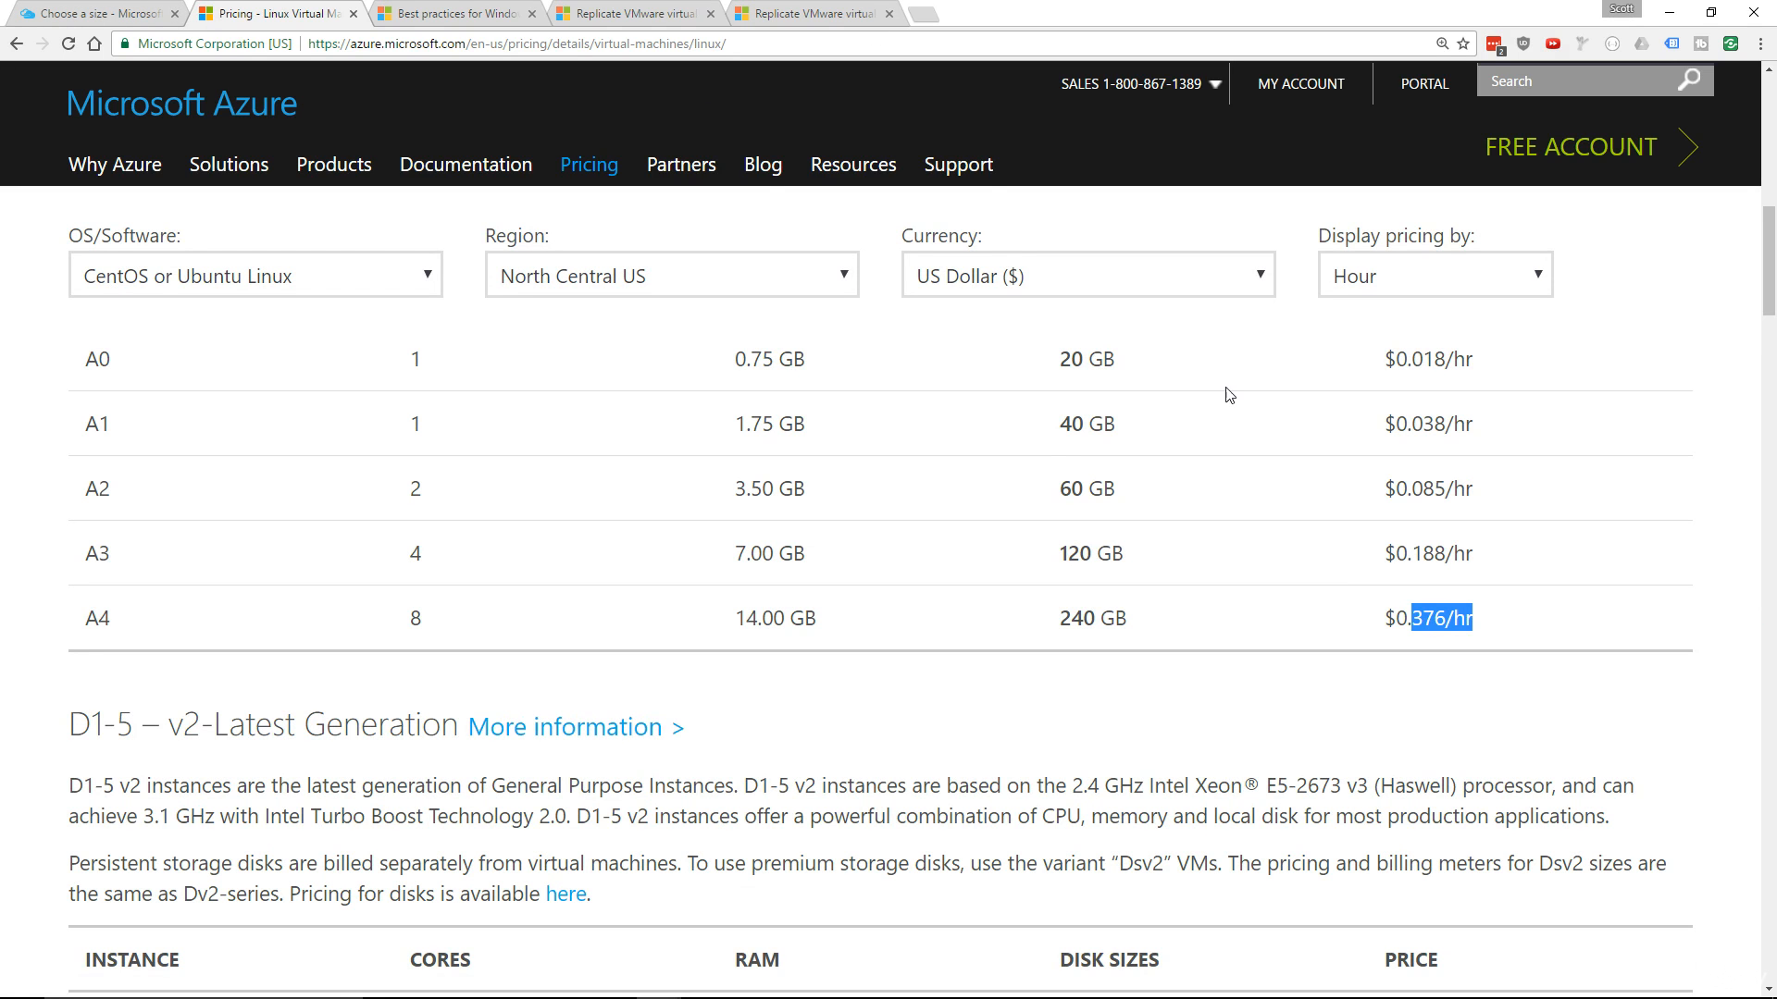
{"action": "left_click", "coordinate": [138, 13]}
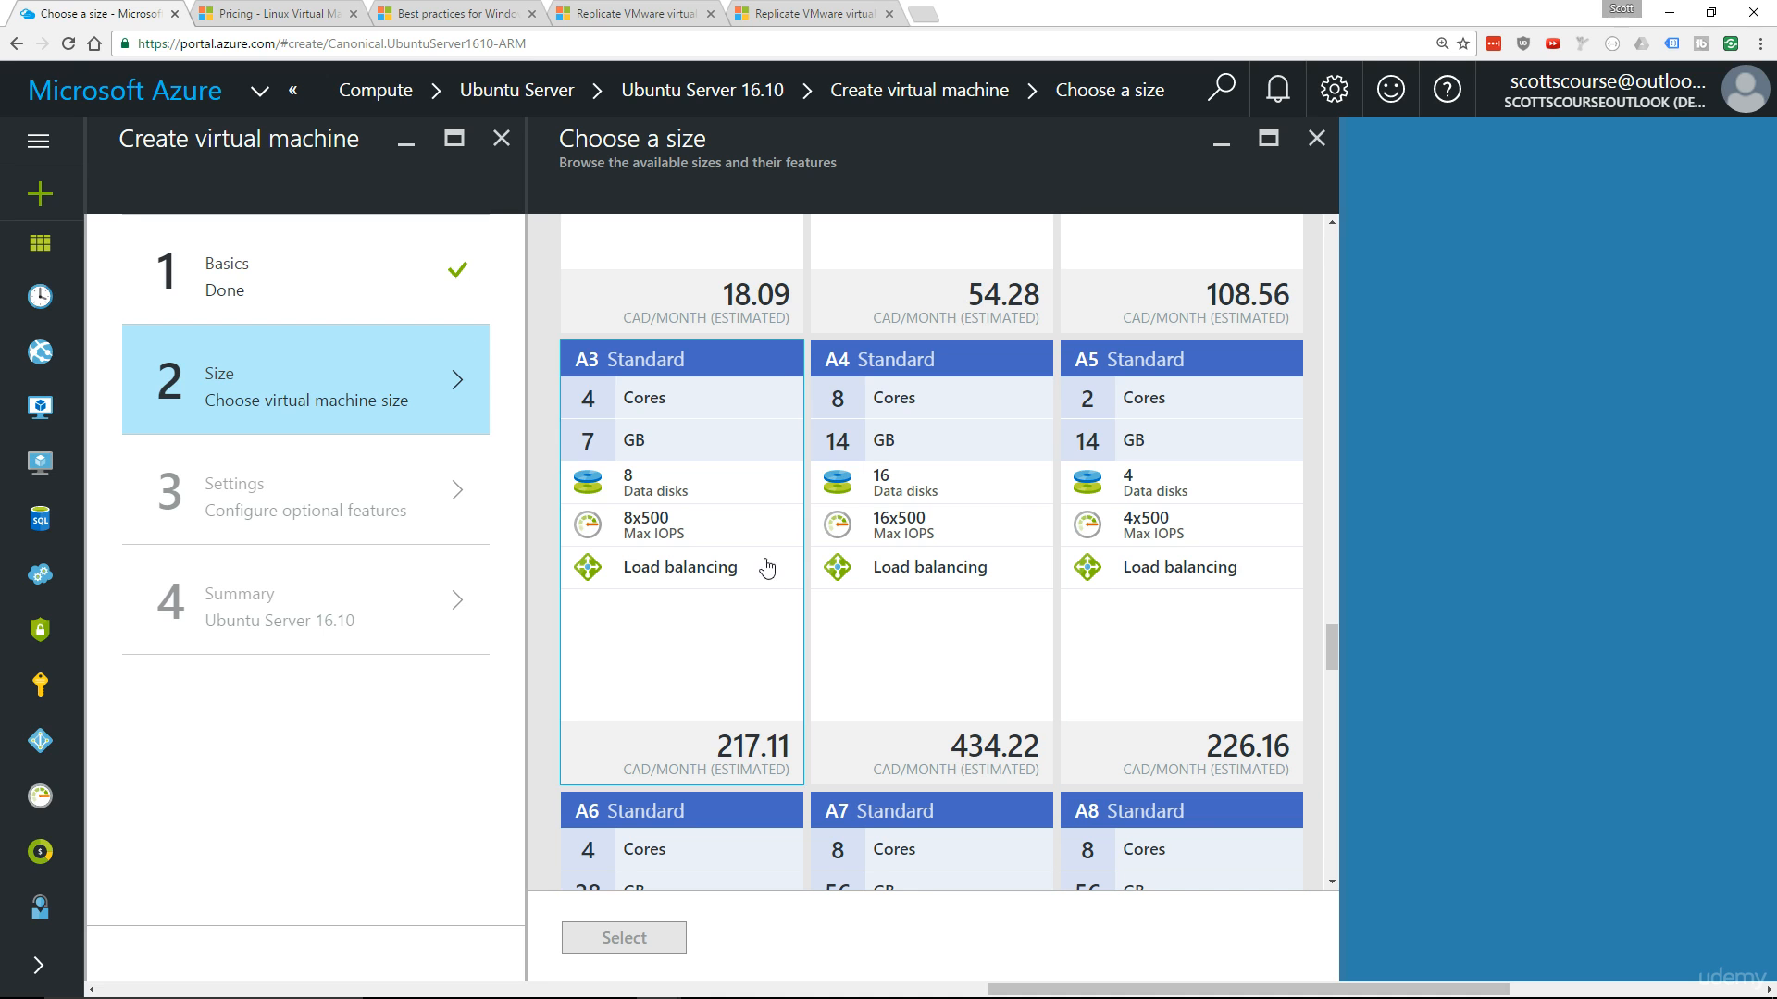
Step: Choose the A0 Standard size for the virtual machine and confirm the selection
{"action": "left_click", "coordinate": [967, 722]}
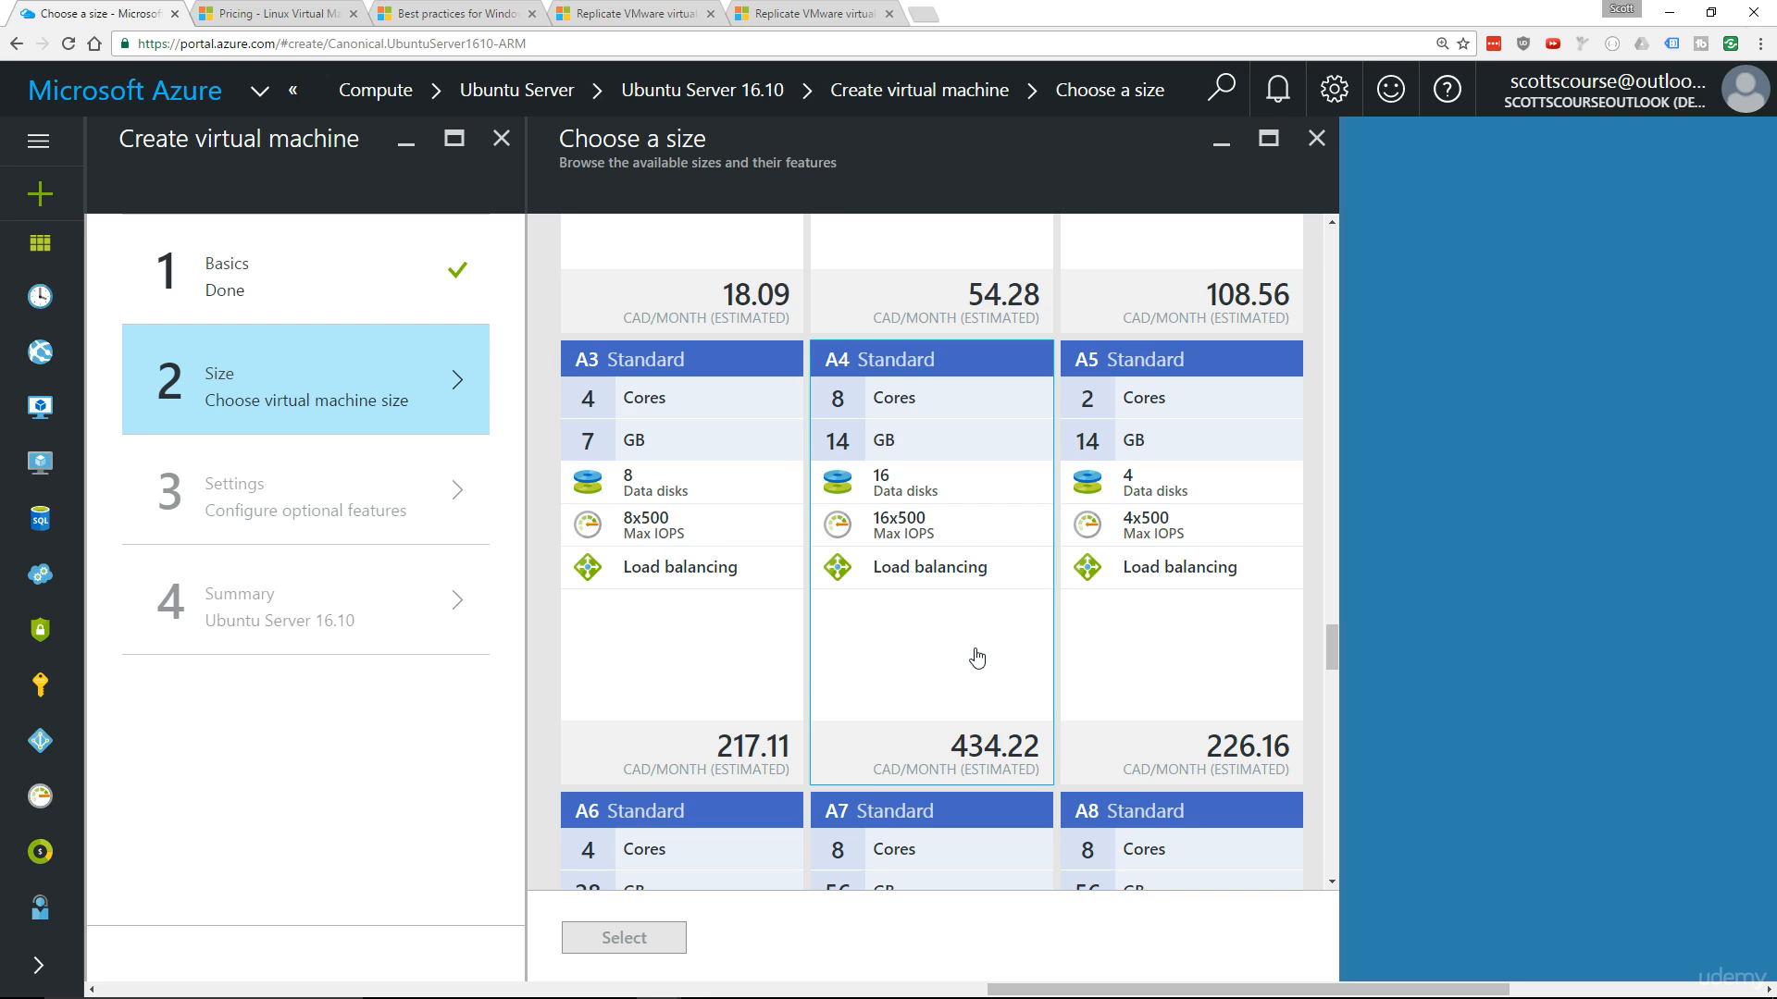
{"action": "scroll", "coordinate": [973, 661], "scroll_direction": "up", "scroll_amount": 1}
{"action": "scroll", "coordinate": [974, 661], "scroll_direction": "down", "scroll_amount": 1}
{"action": "scroll", "coordinate": [902, 629], "scroll_direction": "up", "scroll_amount": 2}
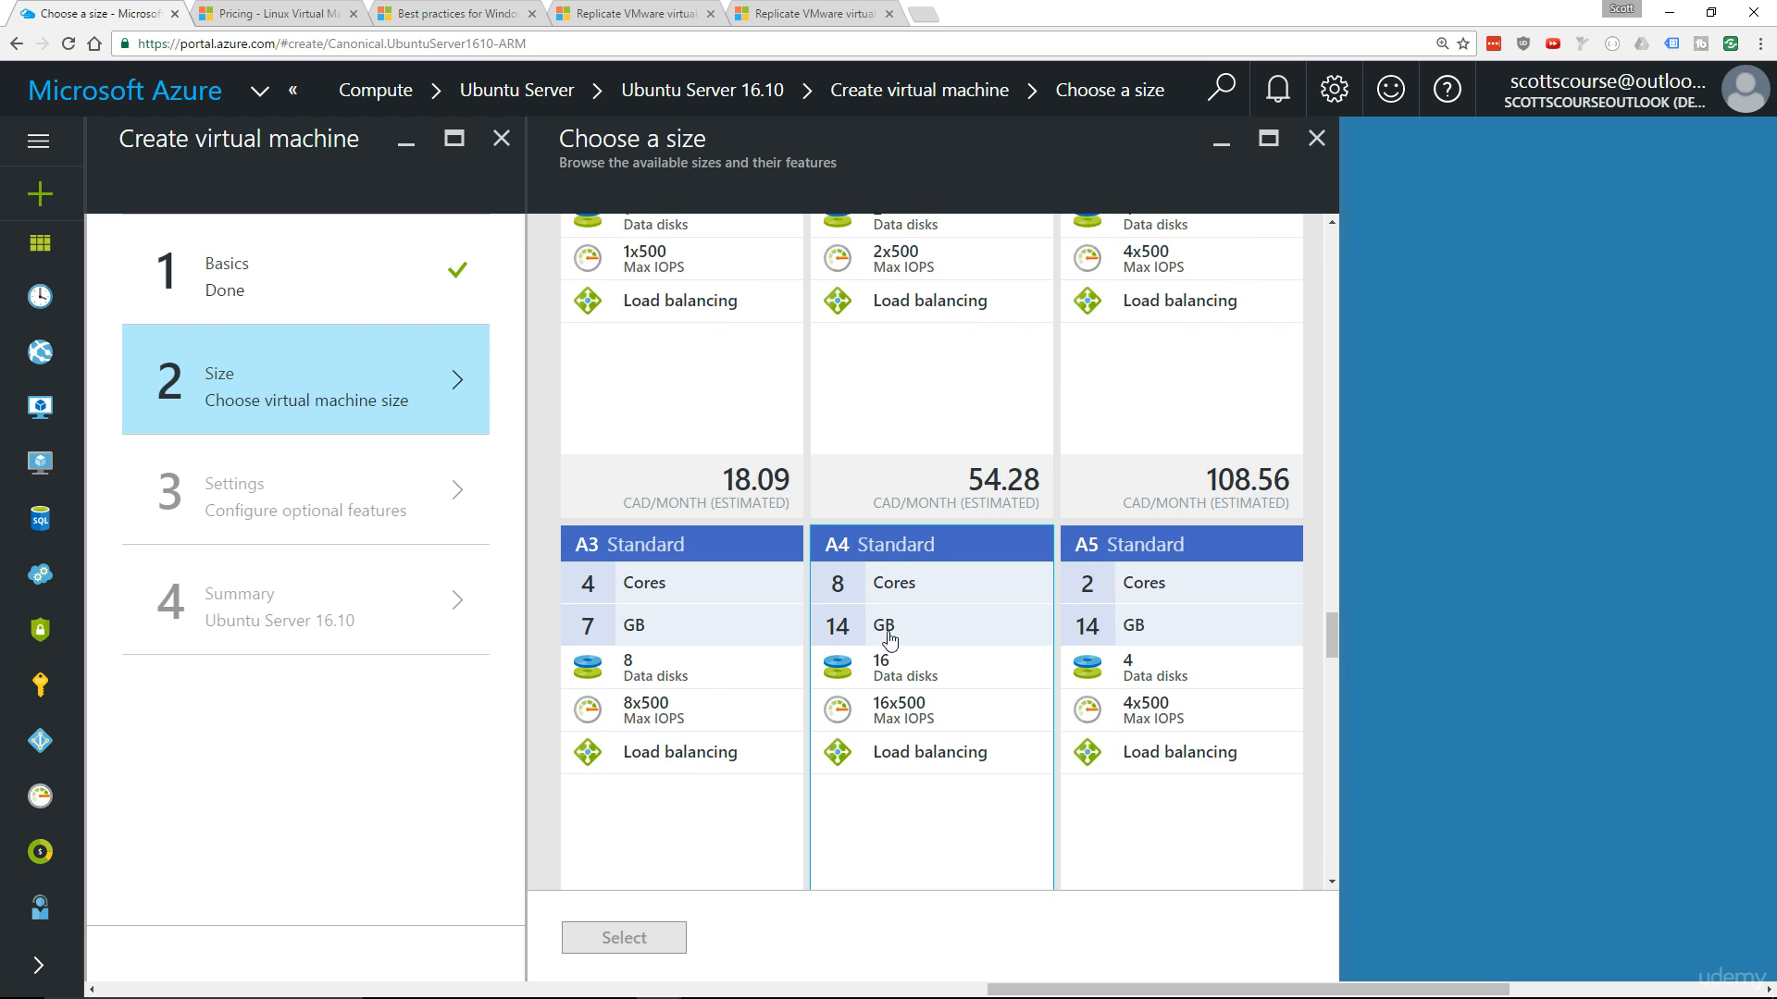
{"action": "scroll", "coordinate": [923, 682], "scroll_direction": "up", "scroll_amount": 3}
{"action": "left_click", "coordinate": [670, 652]}
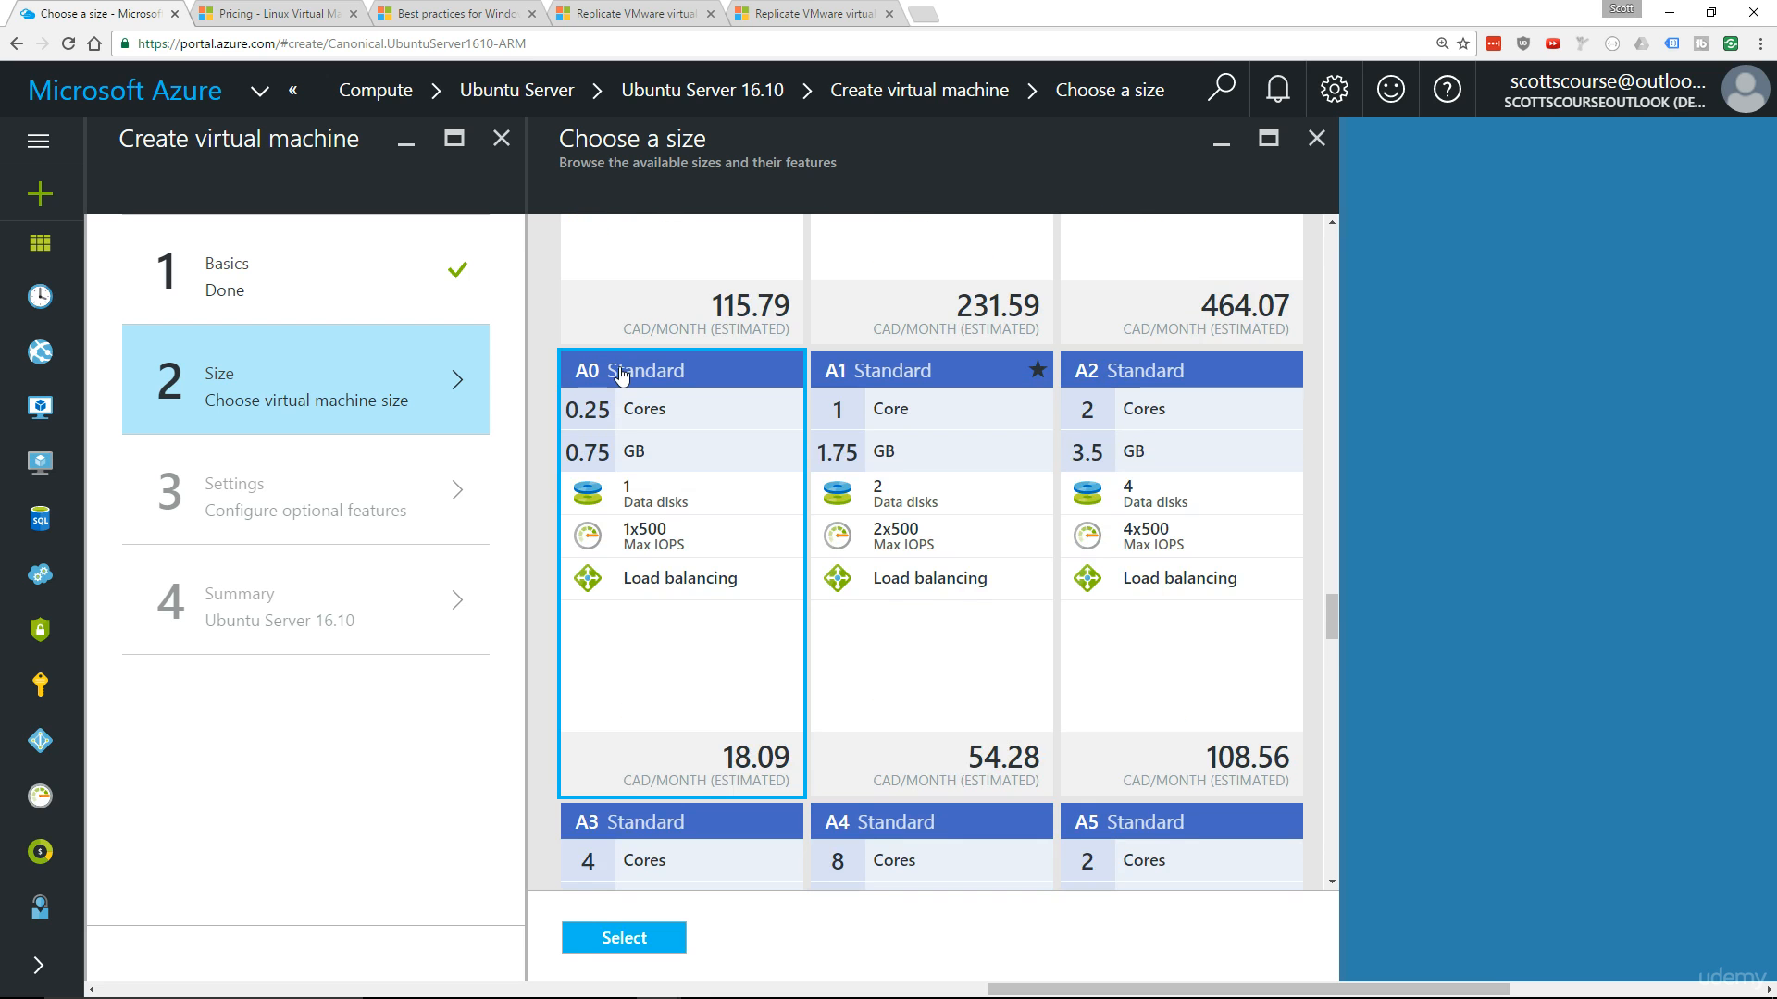
{"action": "left_click", "coordinate": [624, 937]}
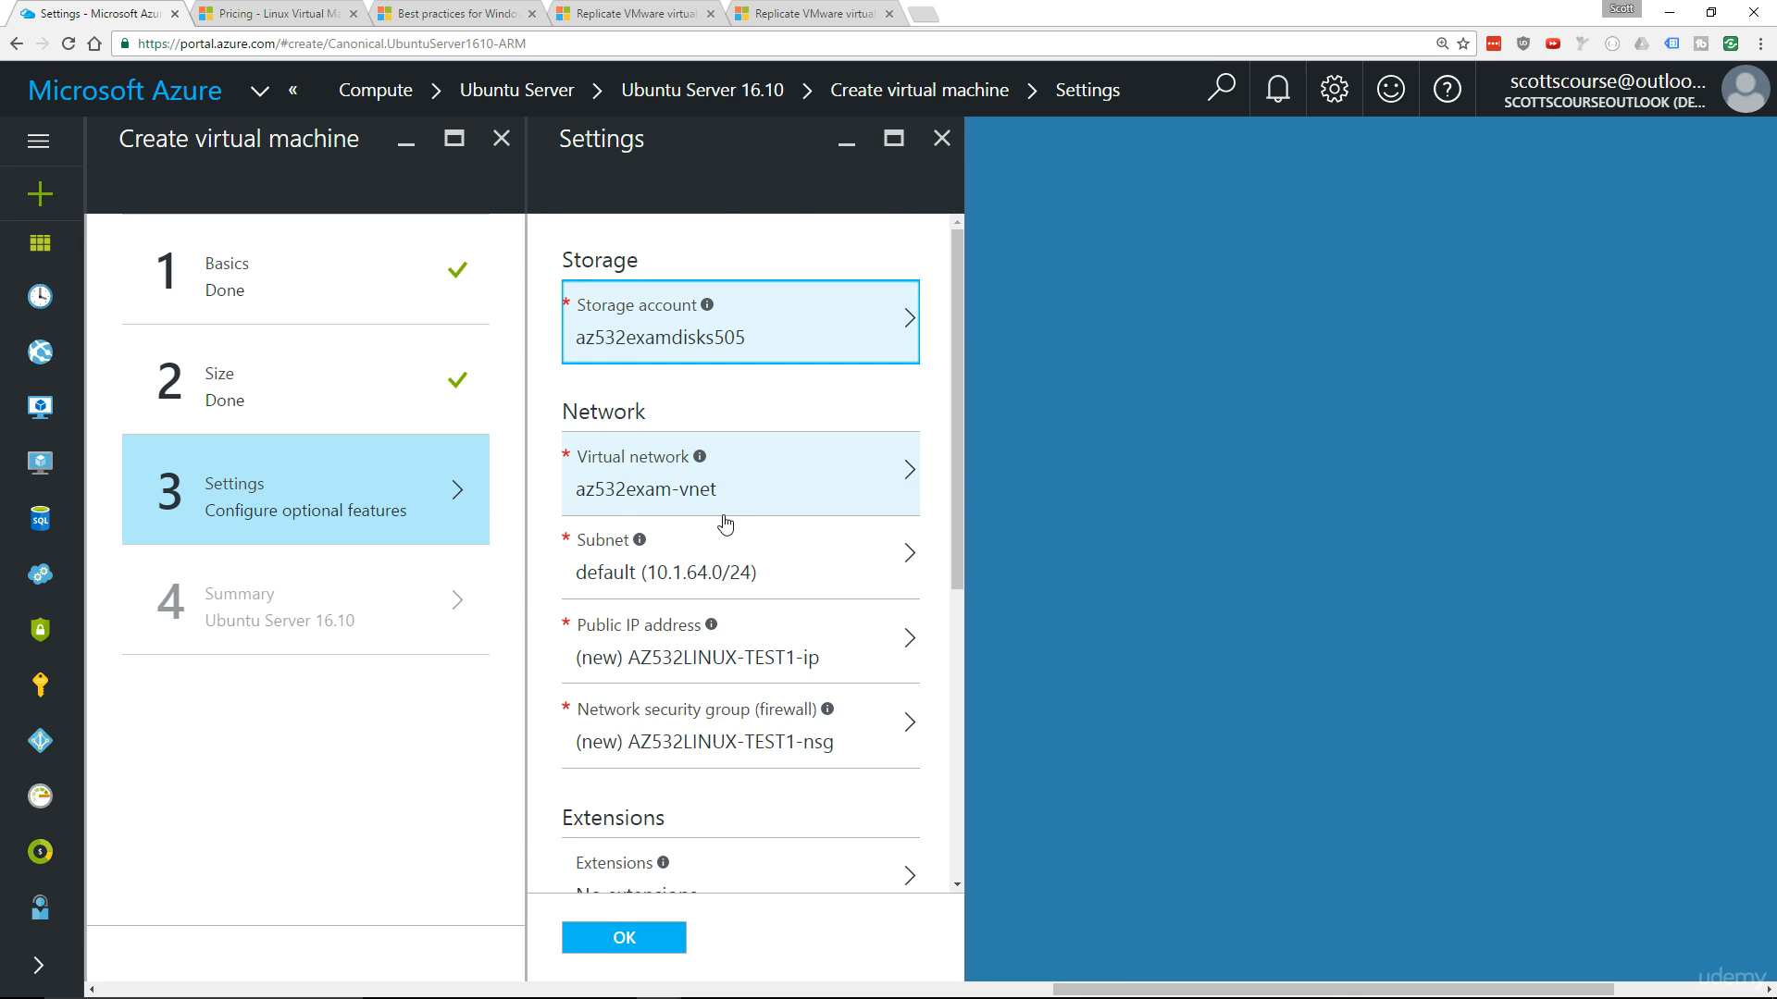
Step: Check the available subnets without changing the choice, and review the network, extension, high availability and monitoring settings
{"action": "left_click", "coordinate": [689, 562]}
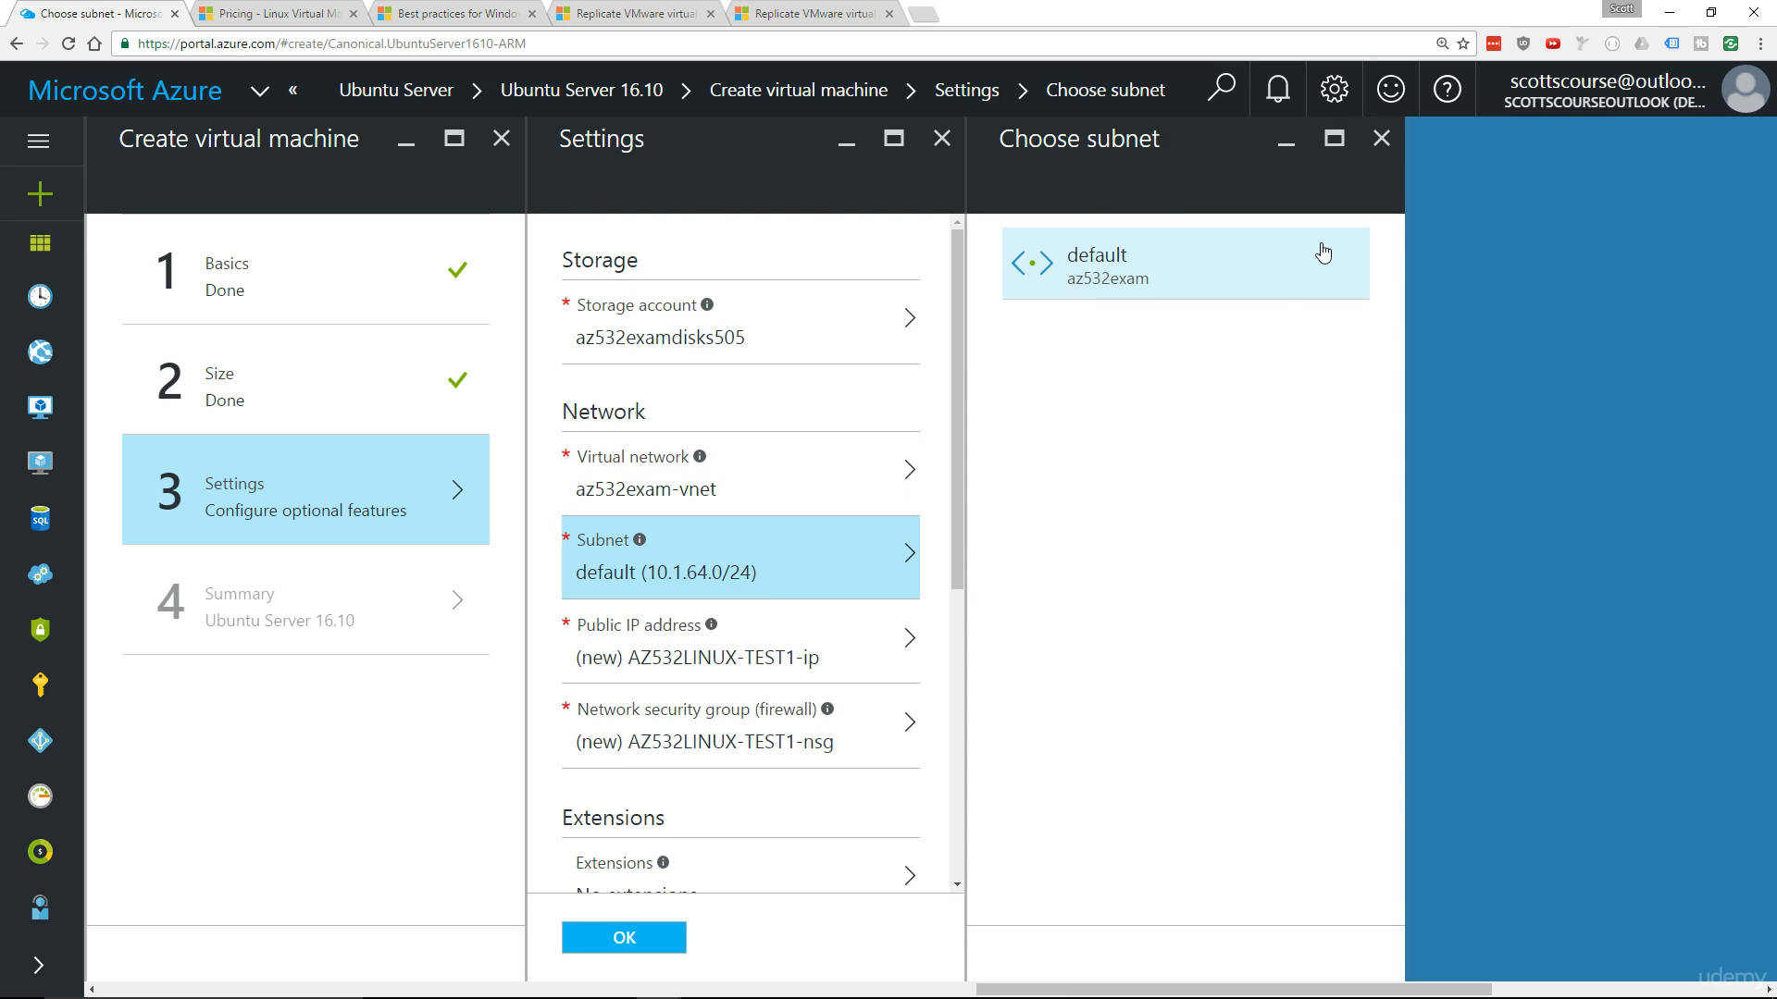
{"action": "left_click", "coordinate": [1380, 138]}
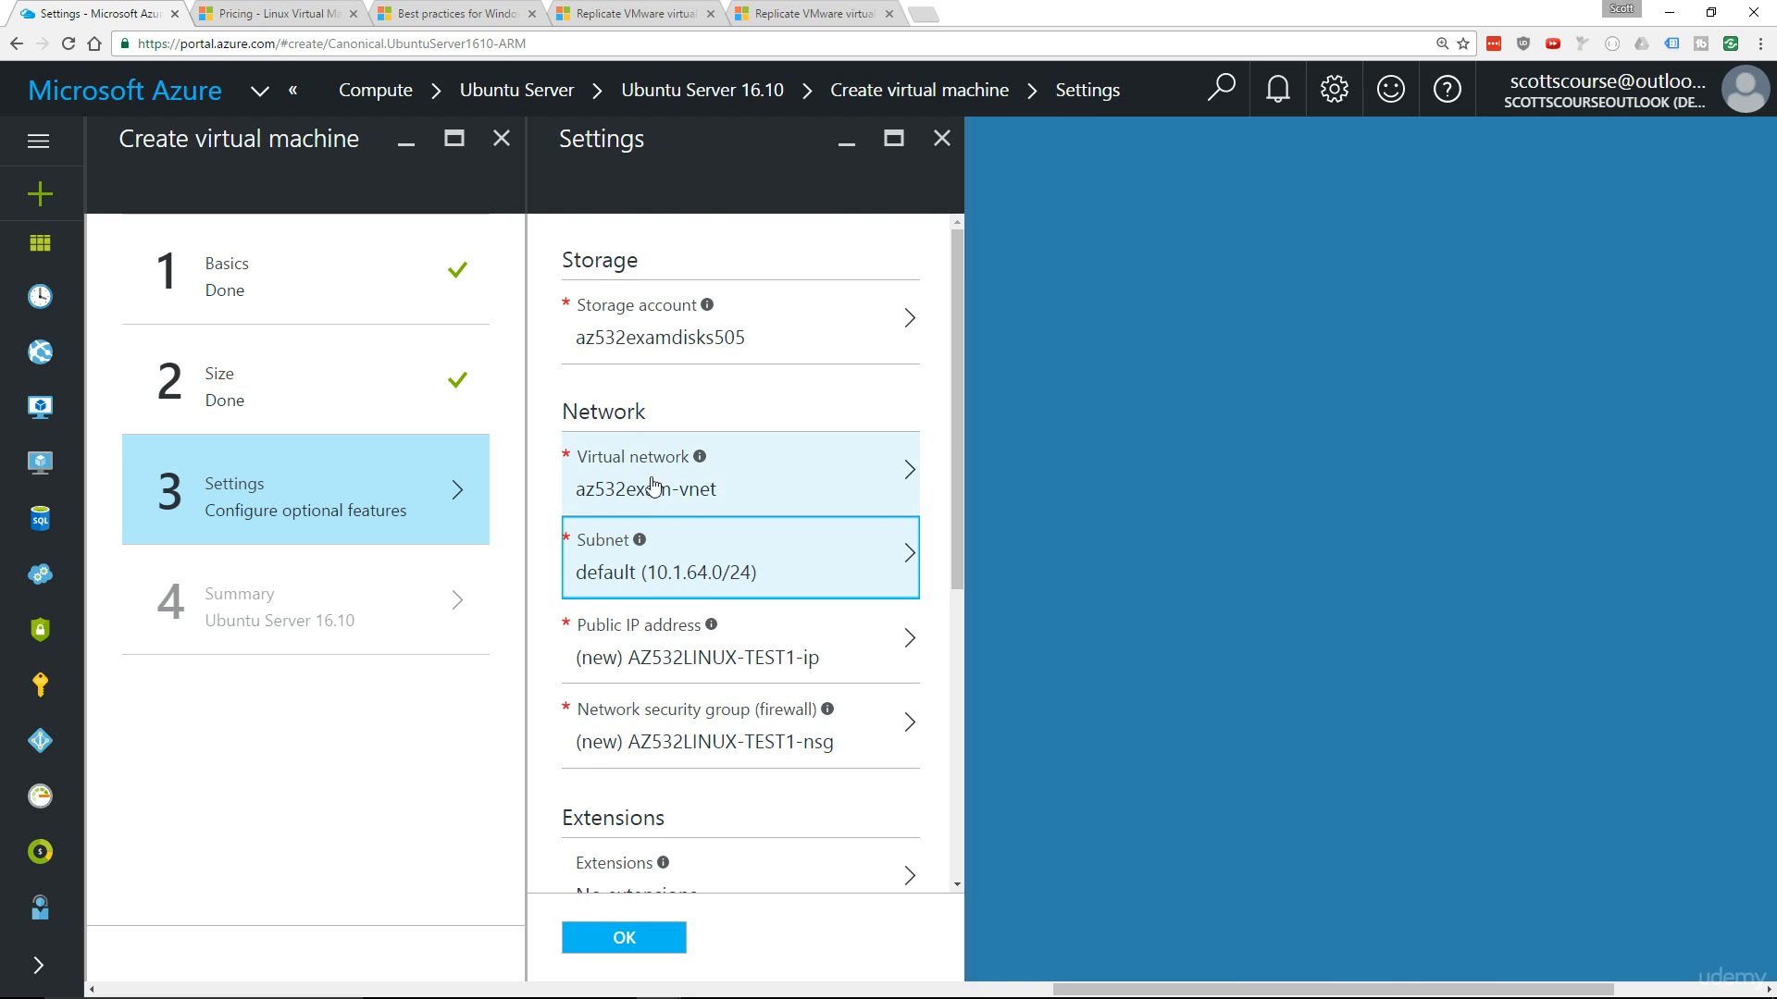
{"action": "scroll", "coordinate": [671, 664], "scroll_direction": "down", "scroll_amount": 1}
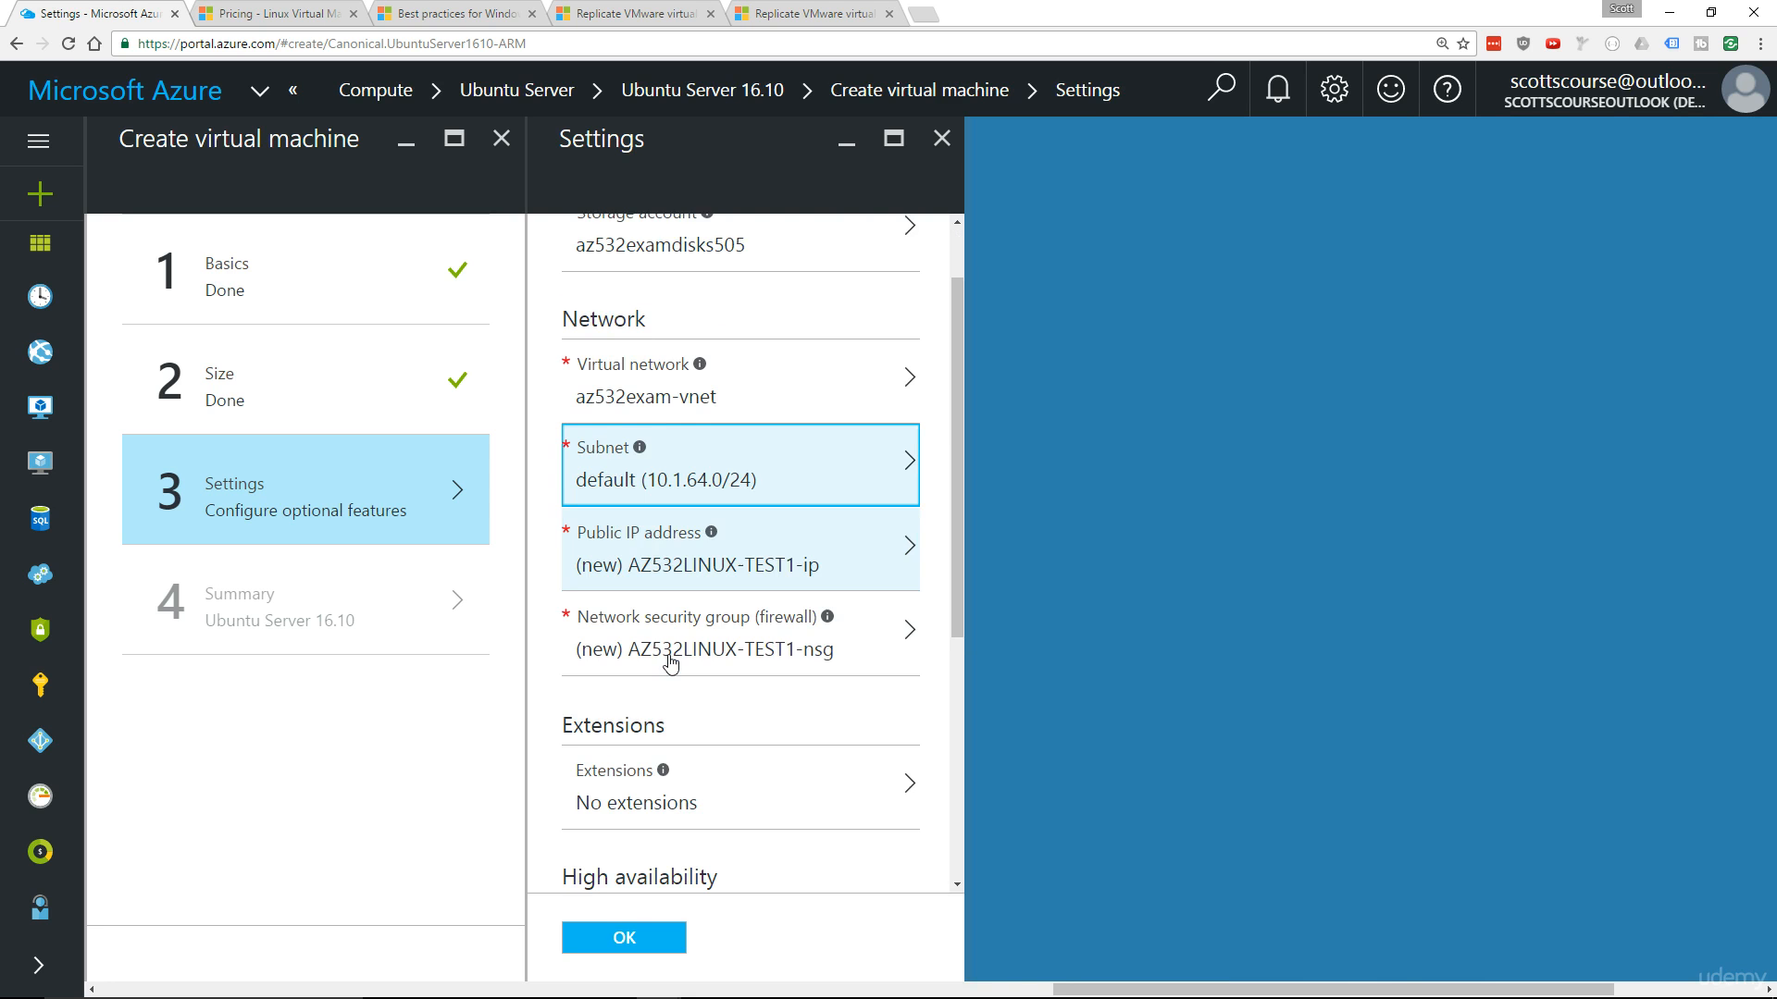
{"action": "scroll", "coordinate": [668, 660], "scroll_direction": "down", "scroll_amount": 1}
{"action": "scroll", "coordinate": [685, 456], "scroll_direction": "down", "scroll_amount": 2}
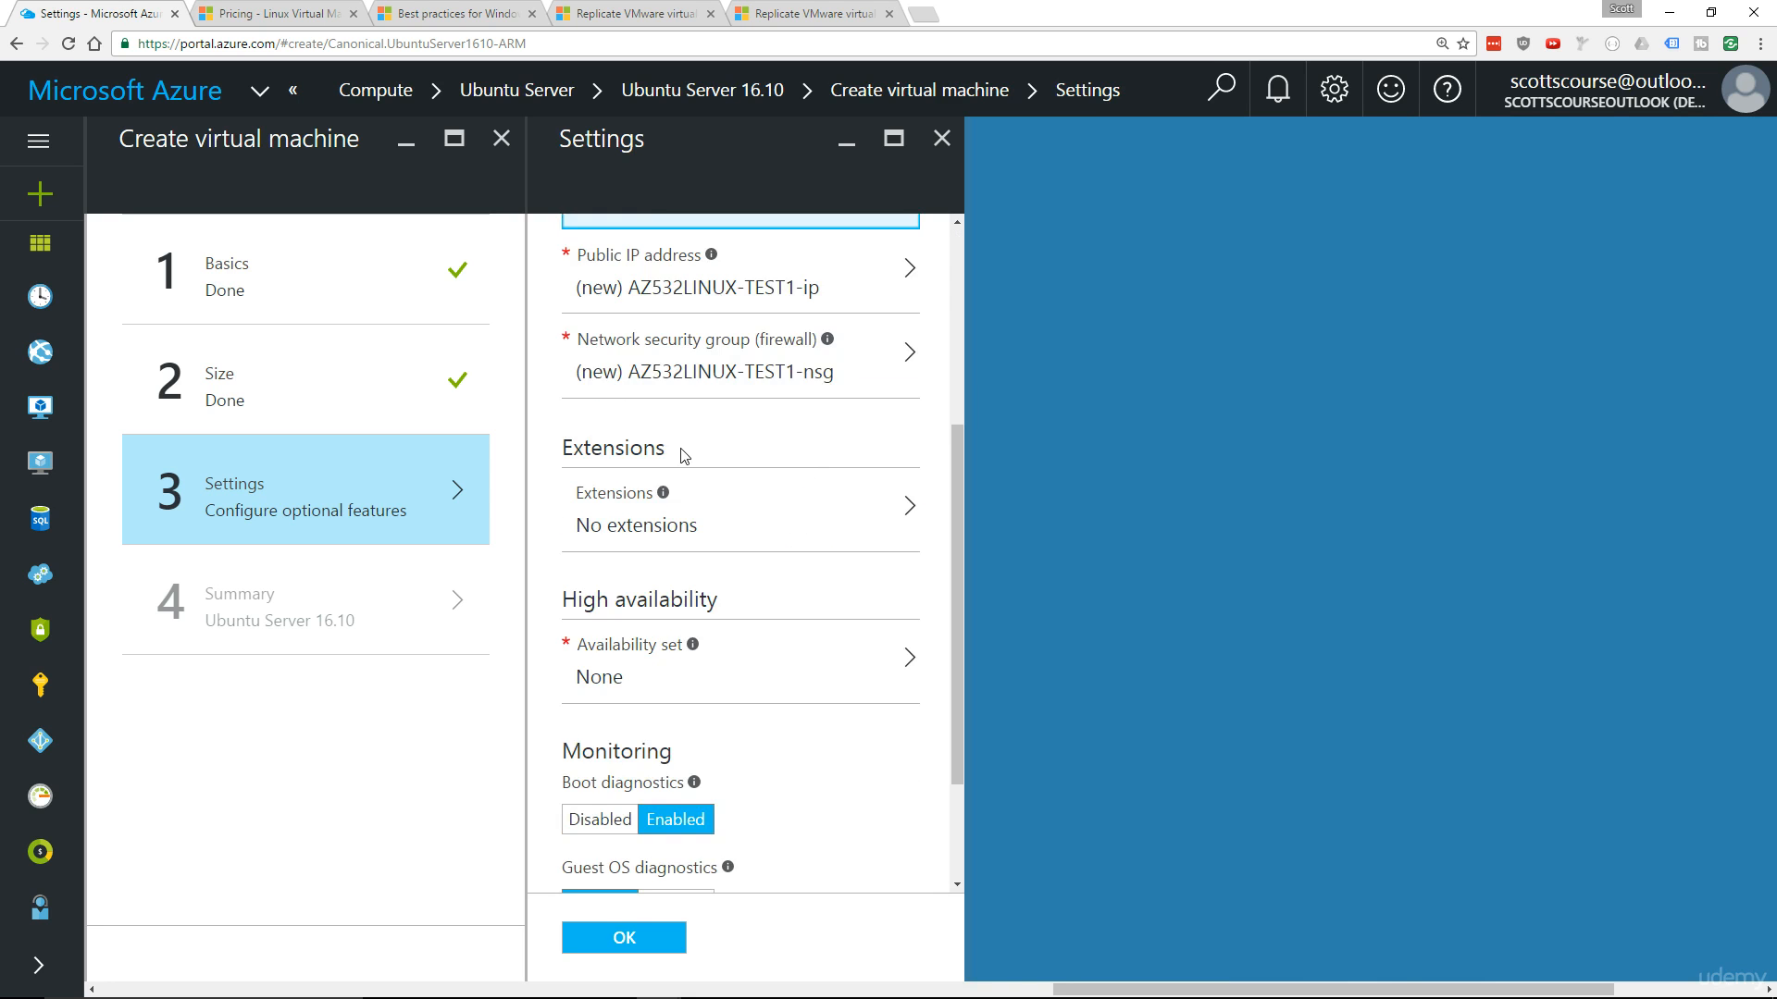
{"action": "scroll", "coordinate": [668, 408], "scroll_direction": "up", "scroll_amount": 1}
{"action": "scroll", "coordinate": [629, 555], "scroll_direction": "down", "scroll_amount": 2}
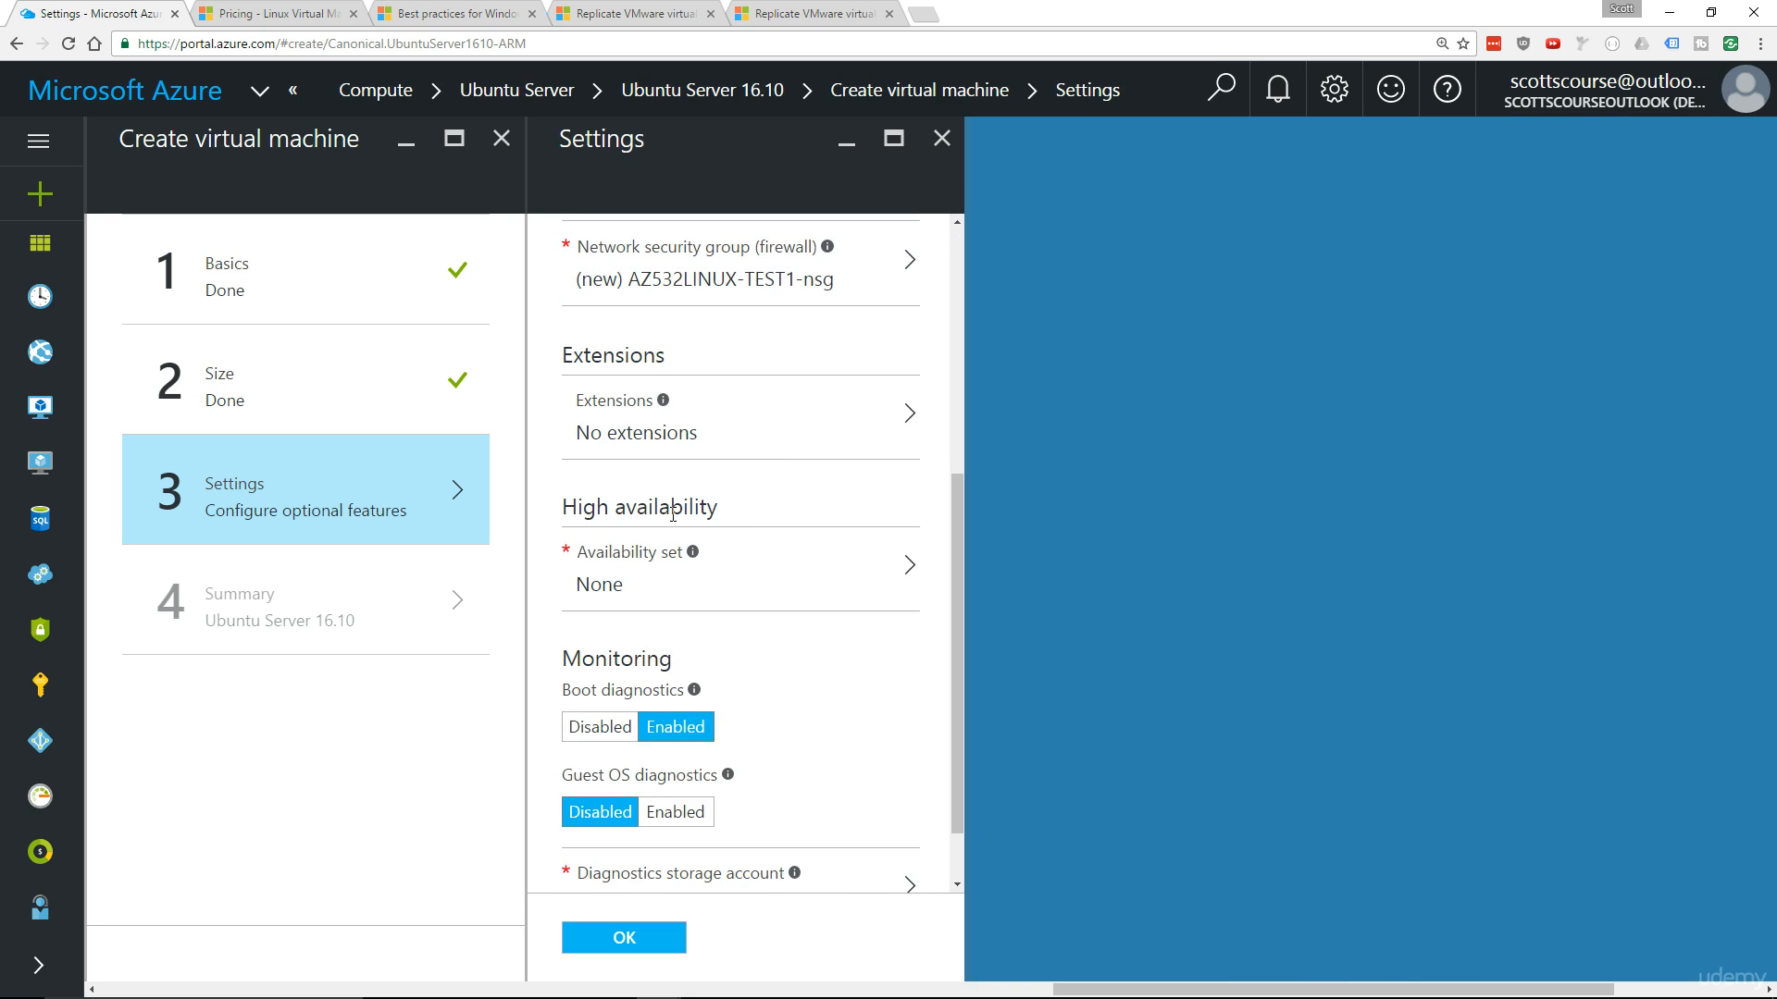
{"action": "scroll", "coordinate": [798, 580], "scroll_direction": "down", "scroll_amount": 1}
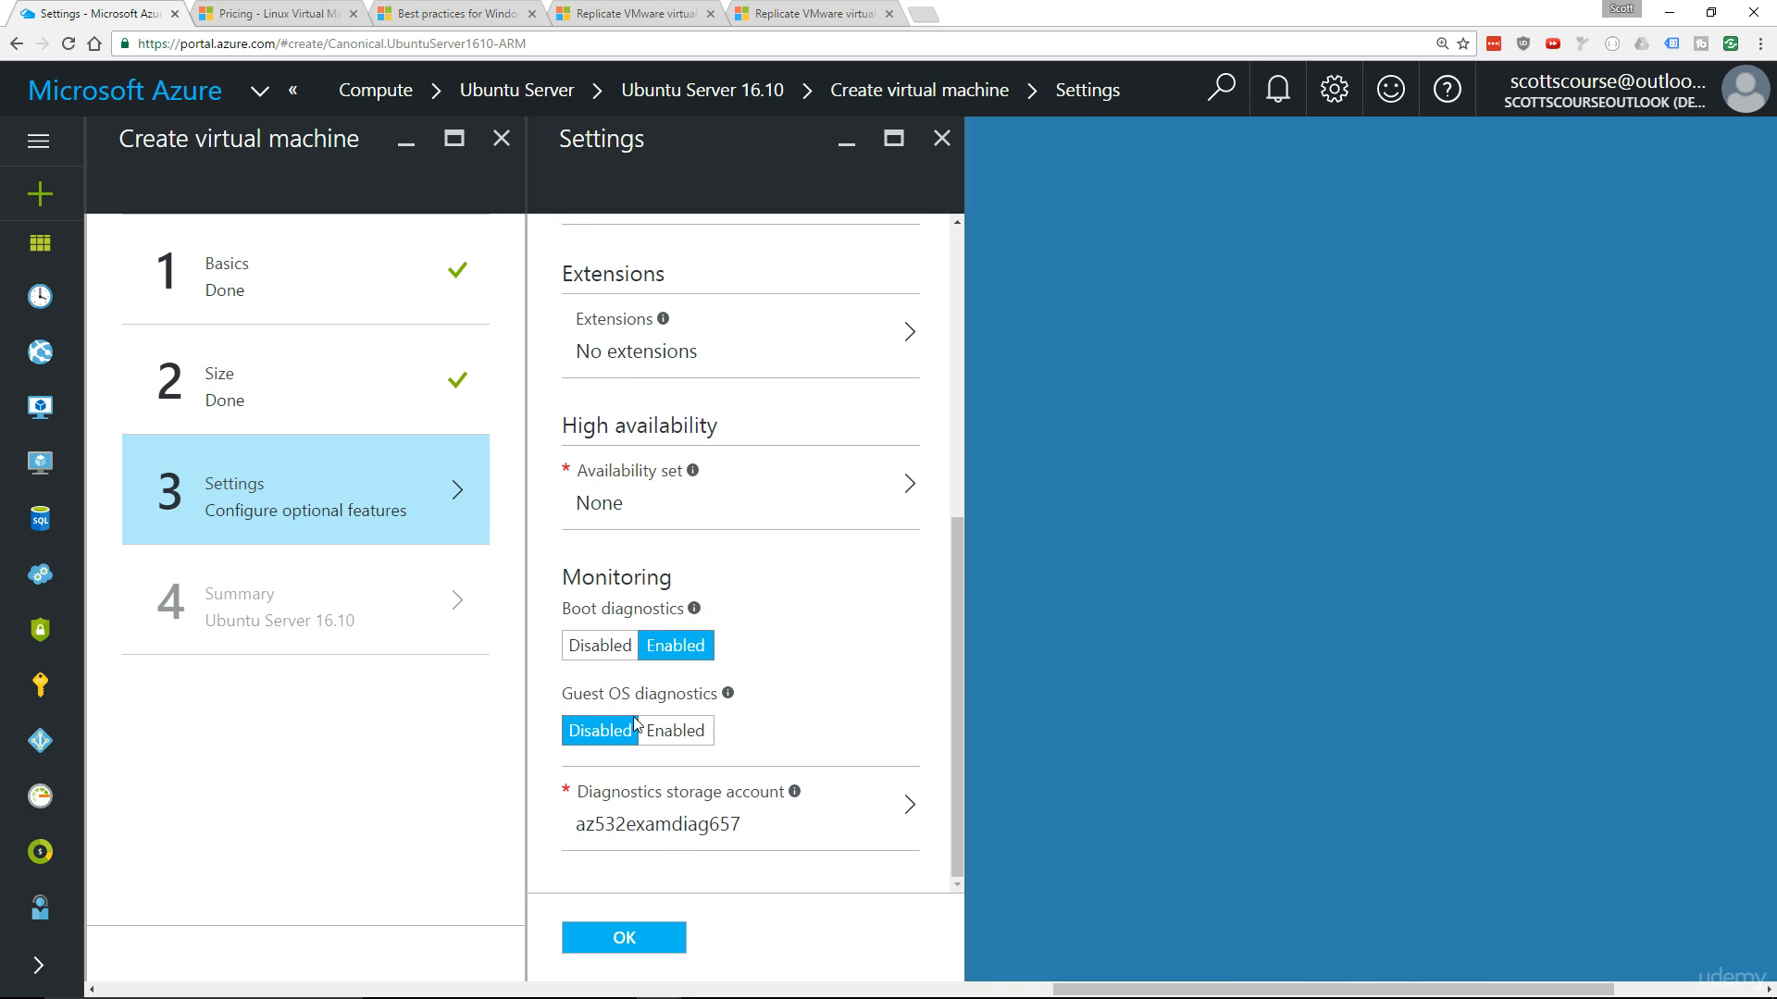
{"action": "scroll", "coordinate": [773, 754], "scroll_direction": "up", "scroll_amount": 6}
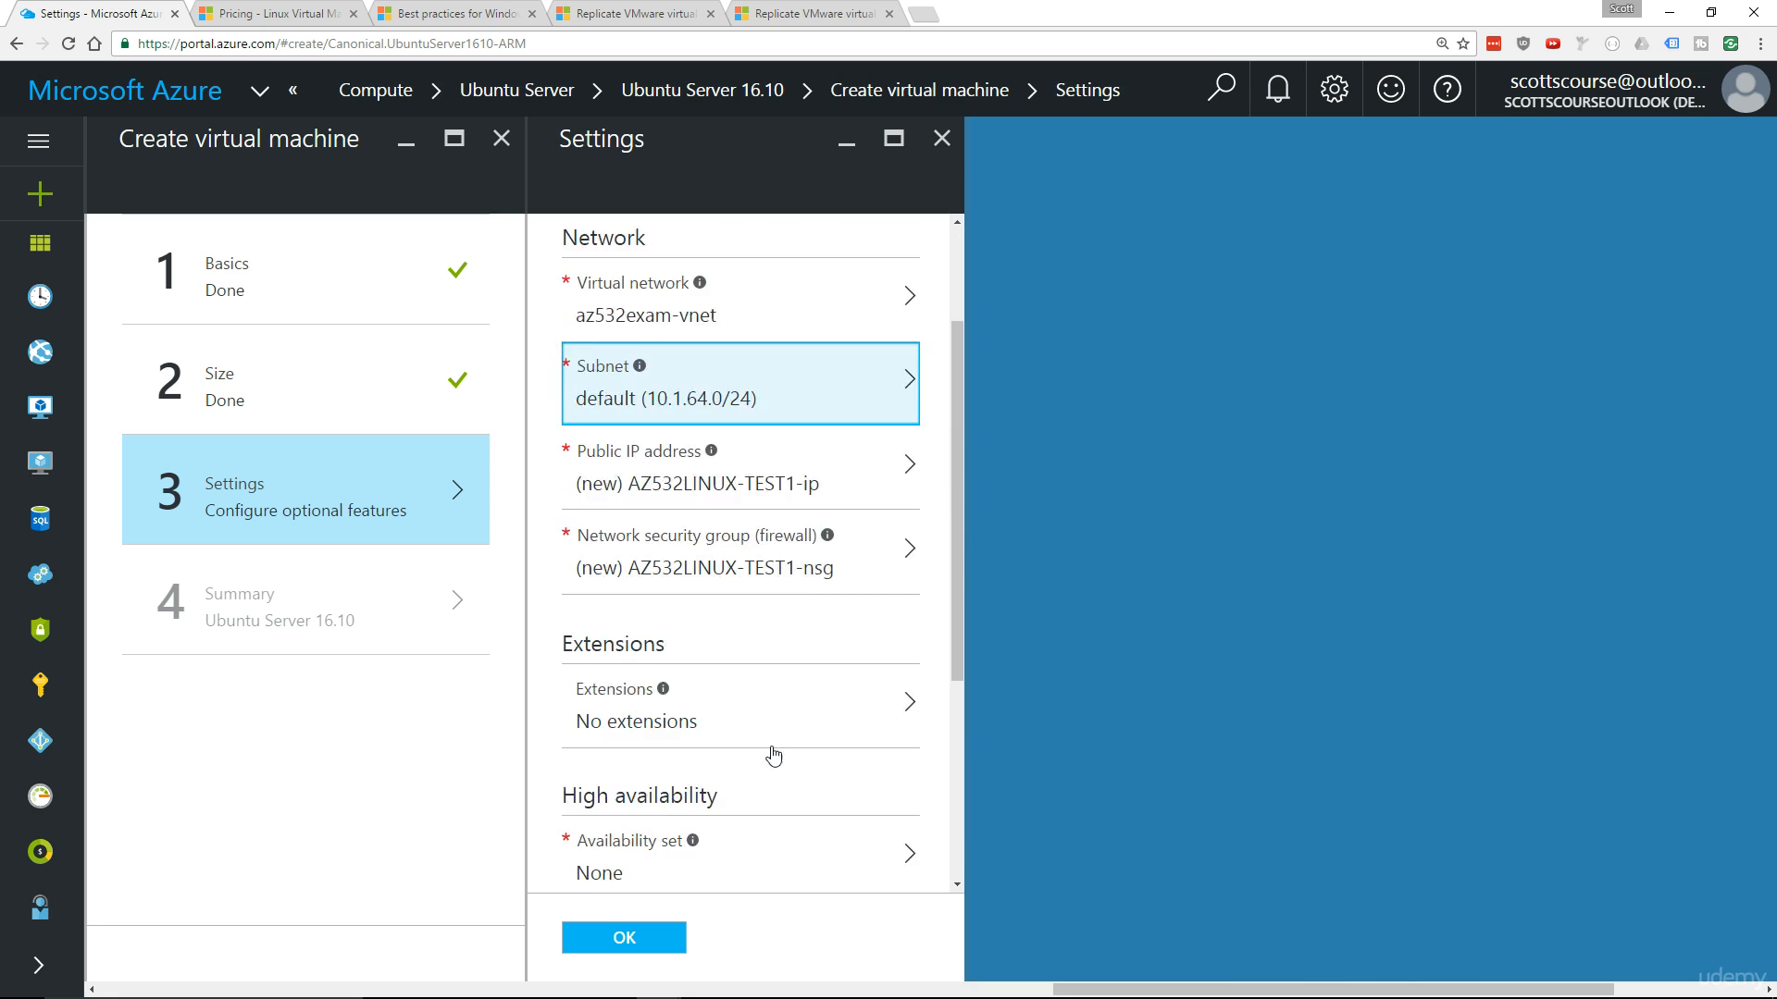
{"action": "scroll", "coordinate": [788, 667], "scroll_direction": "down", "scroll_amount": 2}
{"action": "scroll", "coordinate": [787, 671], "scroll_direction": "down", "scroll_amount": 4}
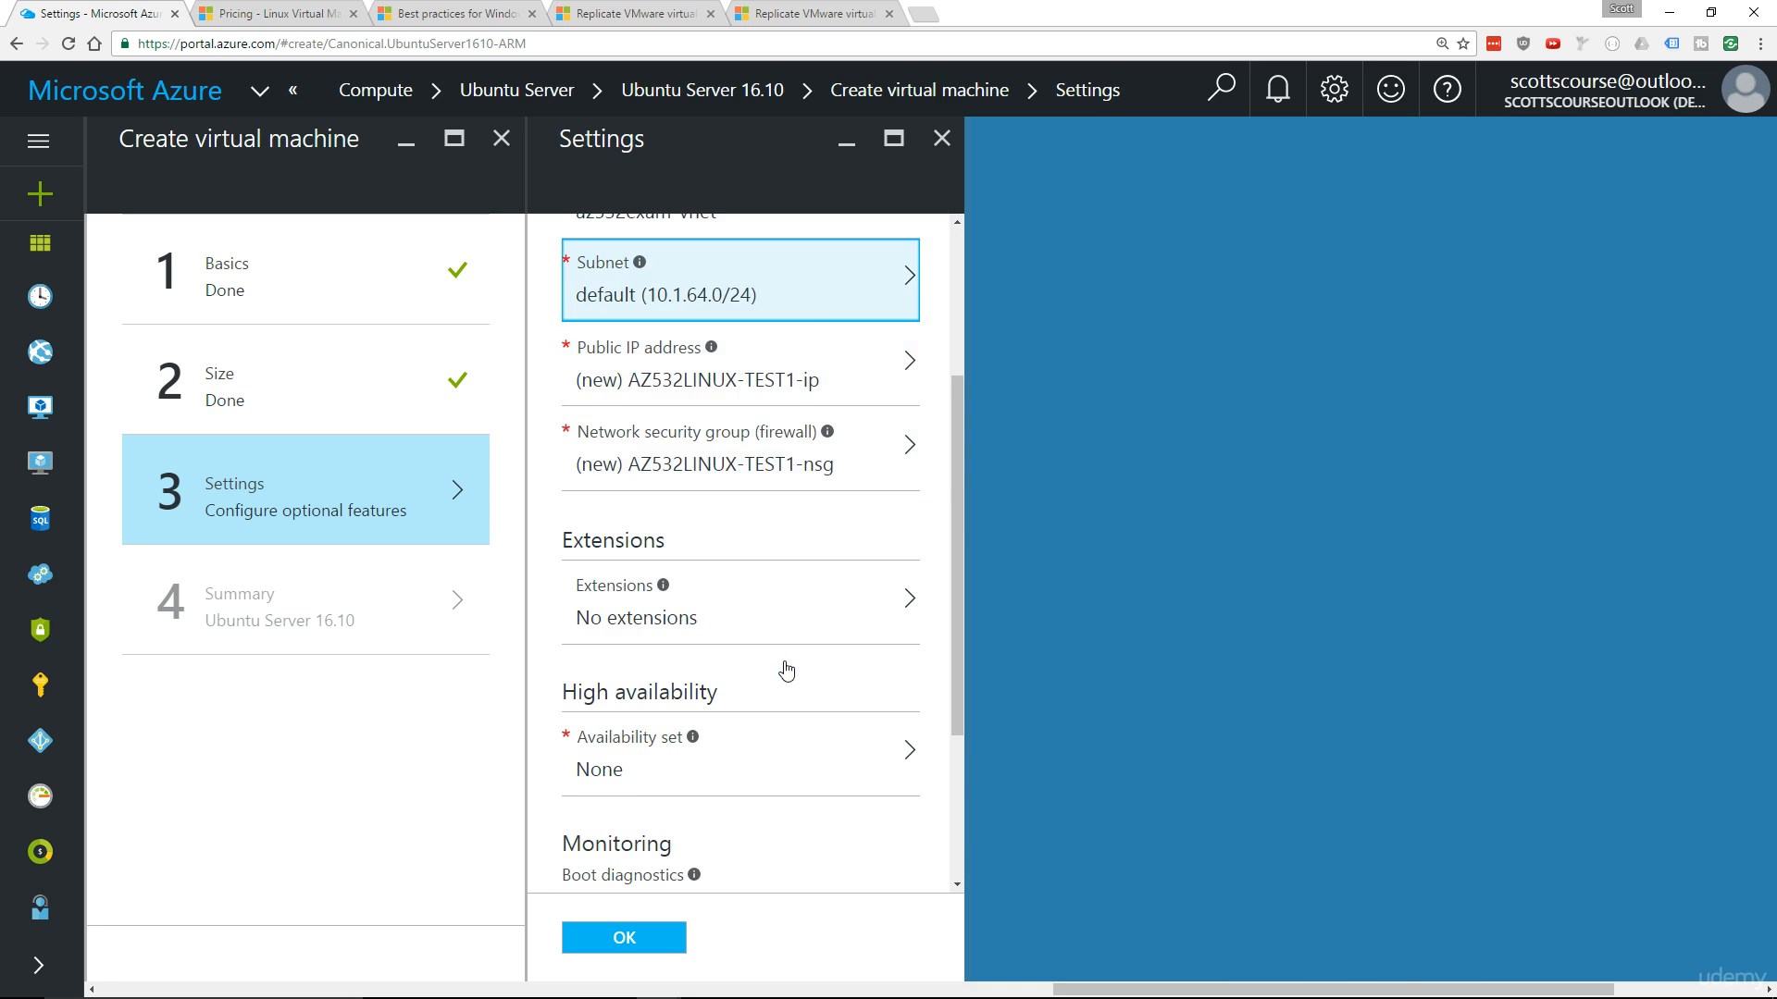
Step: Accept the optional settings as they are and approve the summary to start creating the virtual machine
{"action": "left_click", "coordinate": [624, 939]}
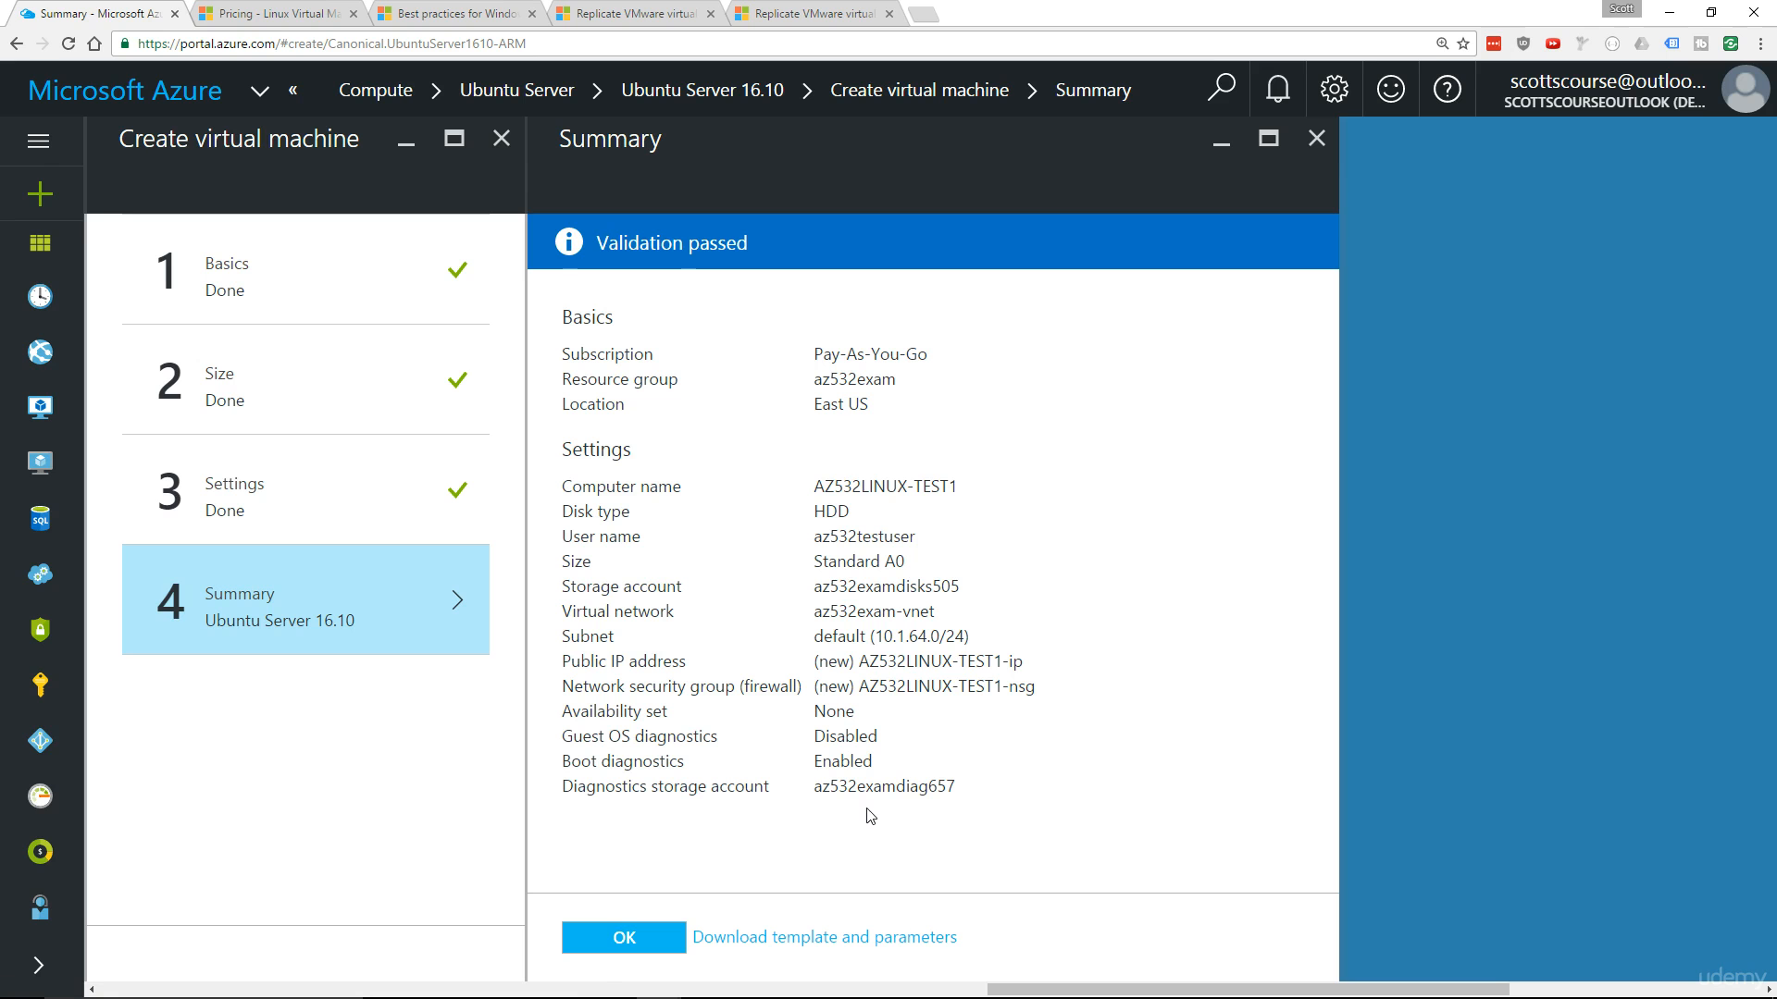
{"action": "left_click", "coordinate": [622, 939]}
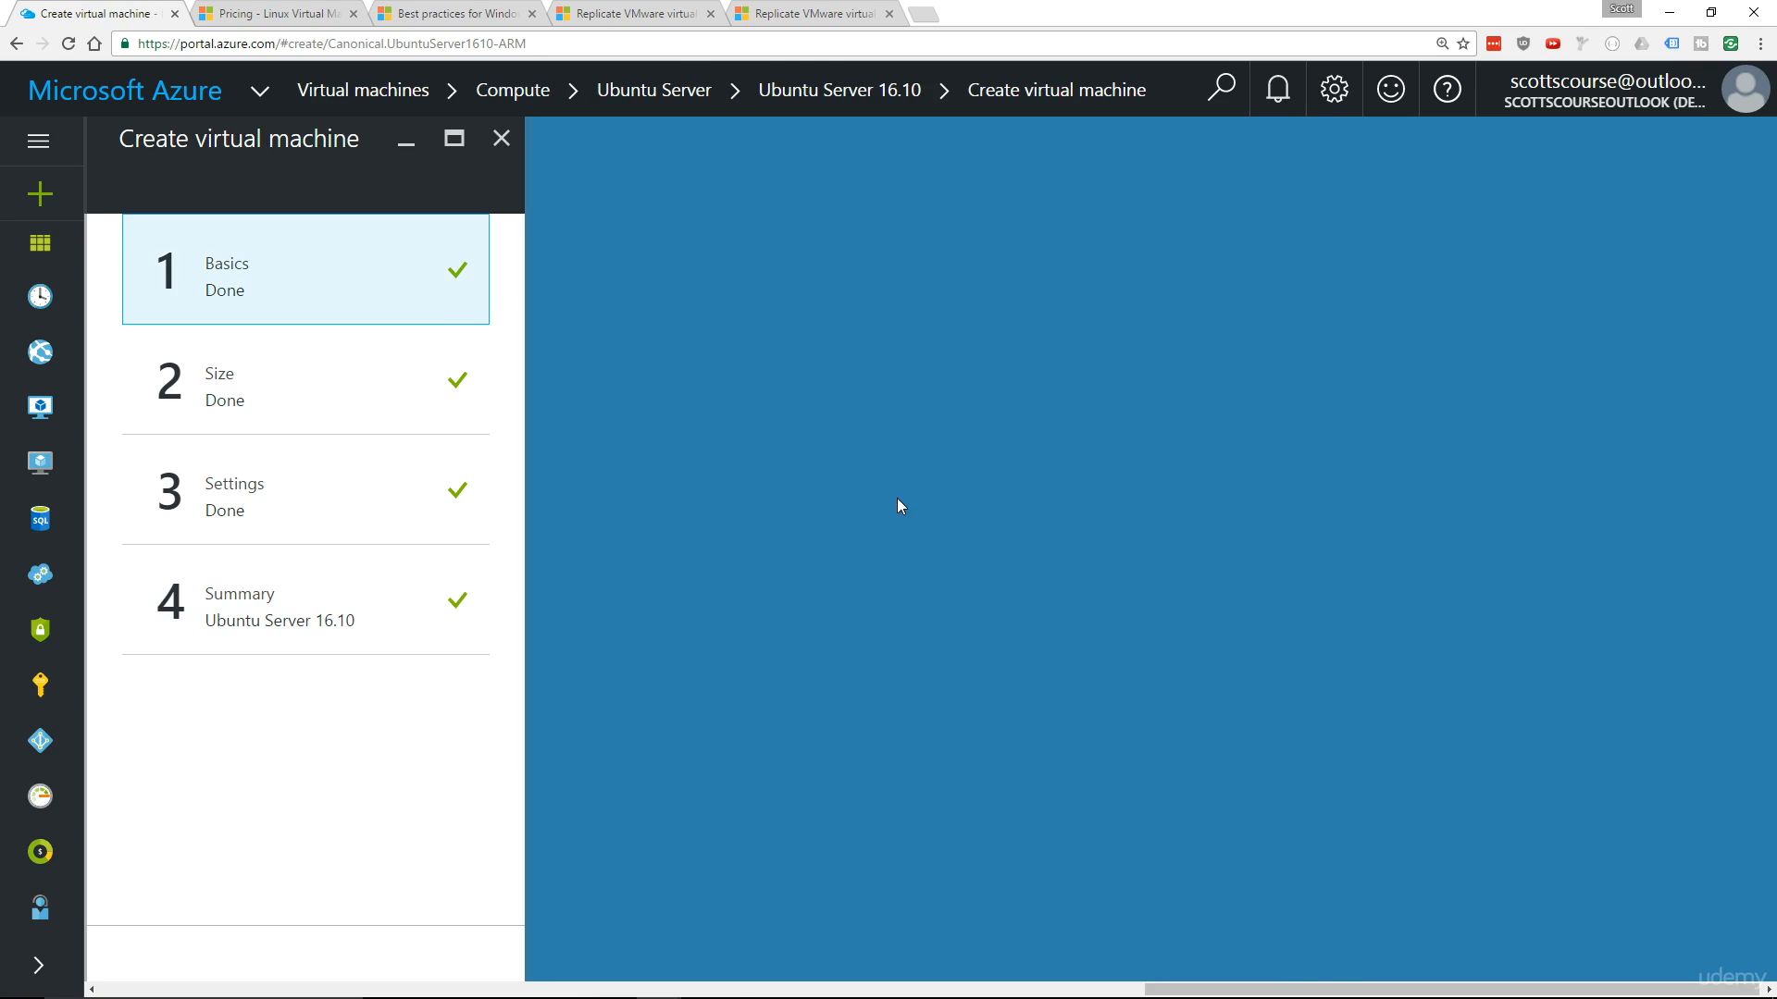